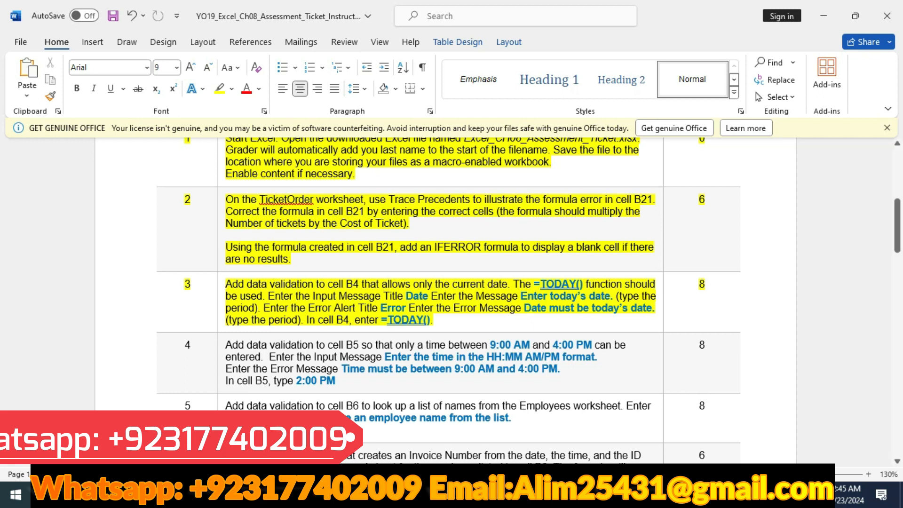
Switch to the Excel ticket workbook and open the data validation settings for the Invoice Date cell B4
key(alt+Tab)
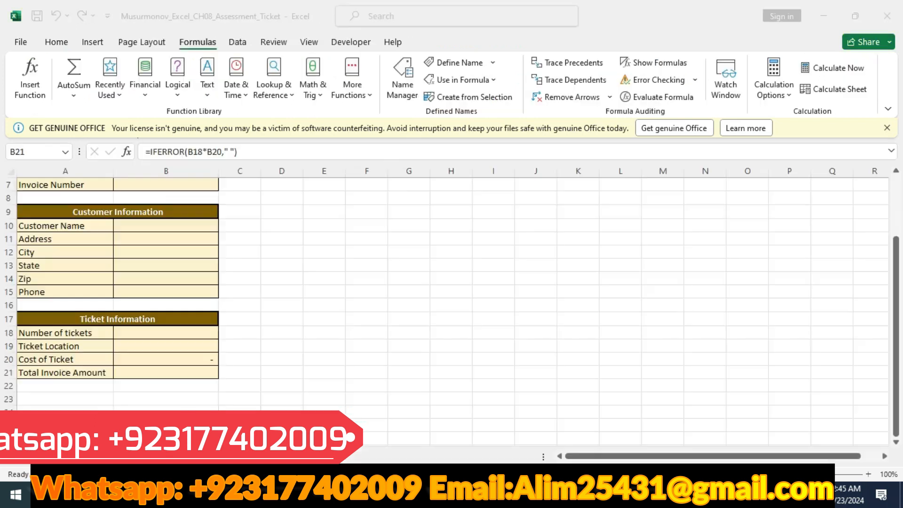
scroll(451, 291, up, 2)
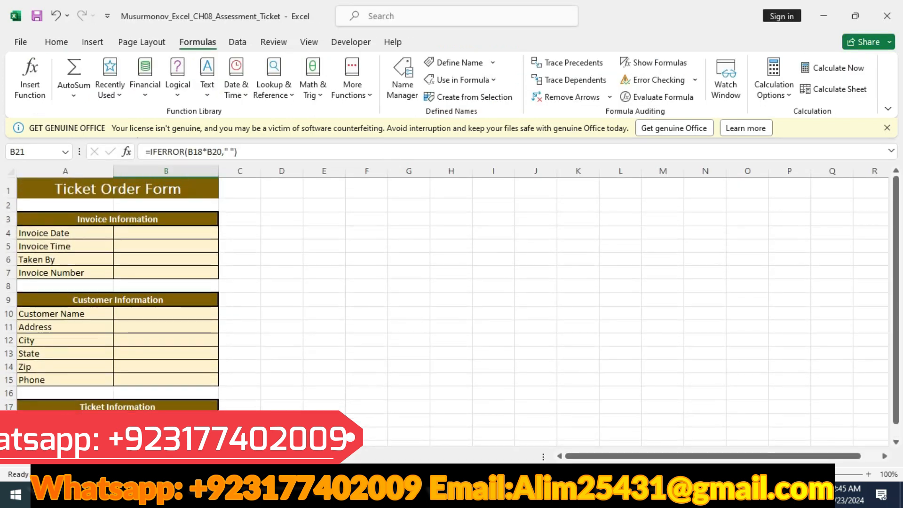
click(165, 233)
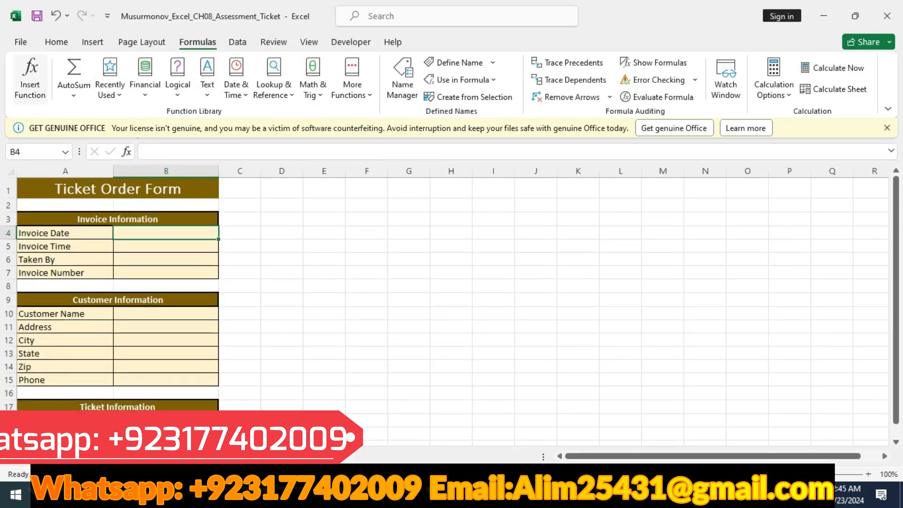
click(237, 43)
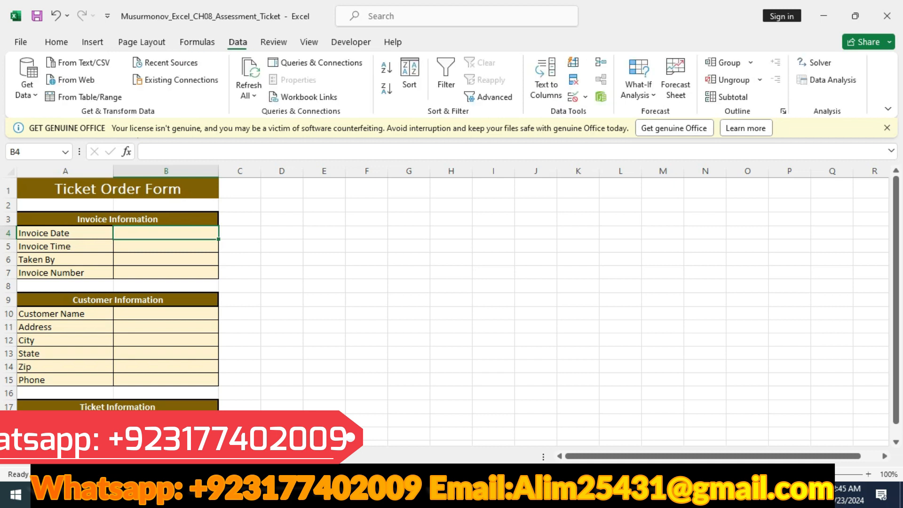
click(585, 96)
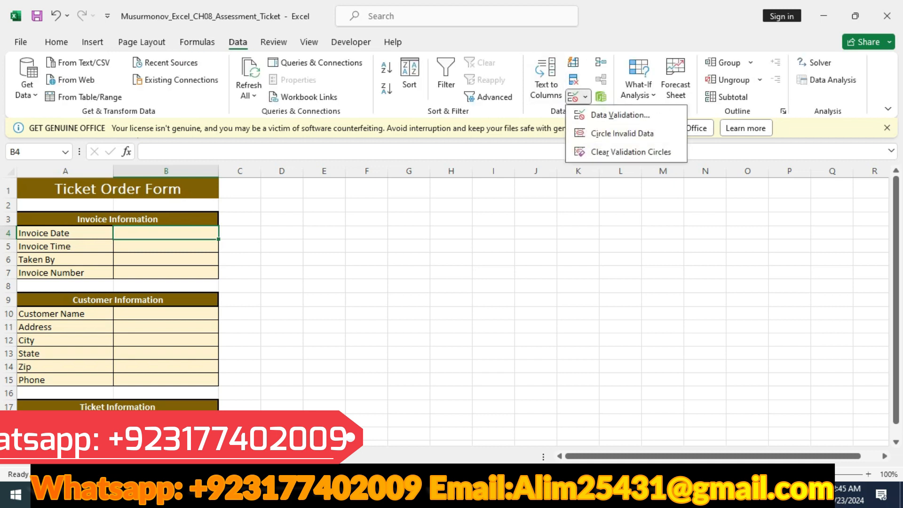
click(611, 113)
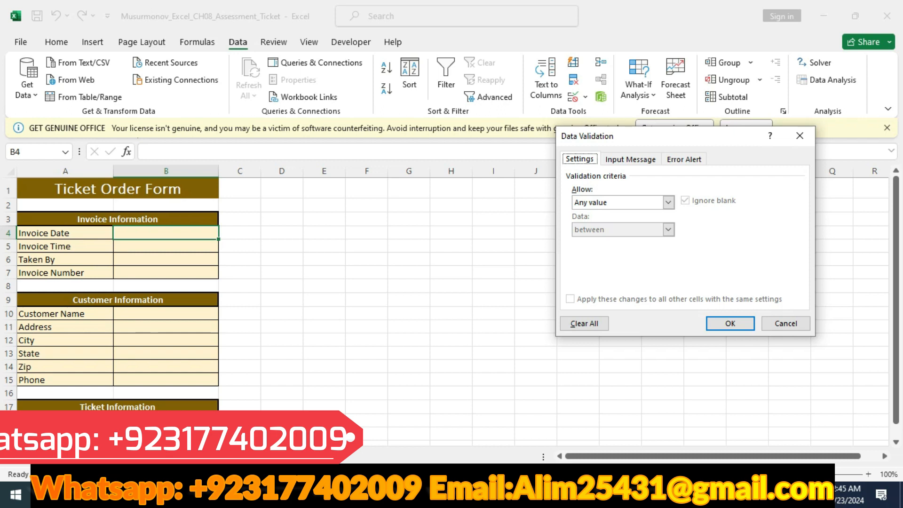
Copy the =TODAY() function from instruction 3 in the Word document and return to Excel
key(alt+Tab)
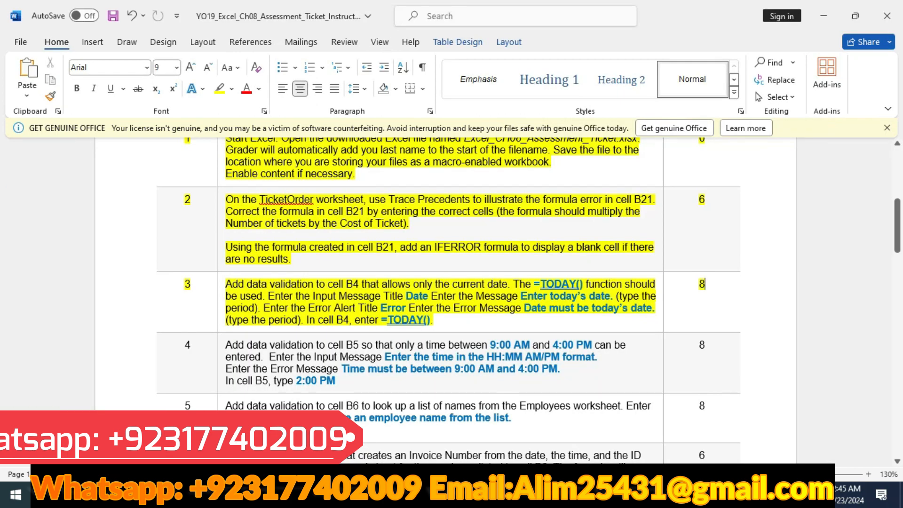
drag(533, 284, 584, 285)
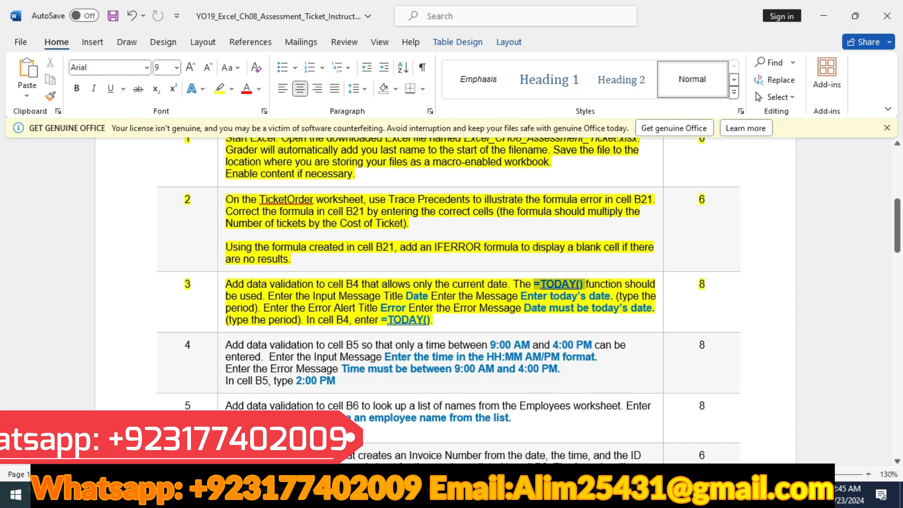
key(ctrl+c)
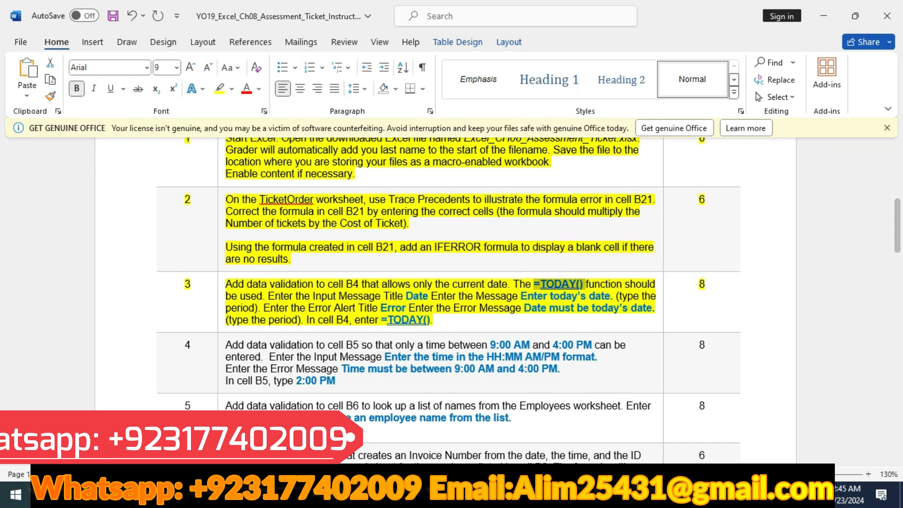
key(alt+Tab)
Set B4's validation criteria to allow only a date equal to =TODAY()
click(668, 202)
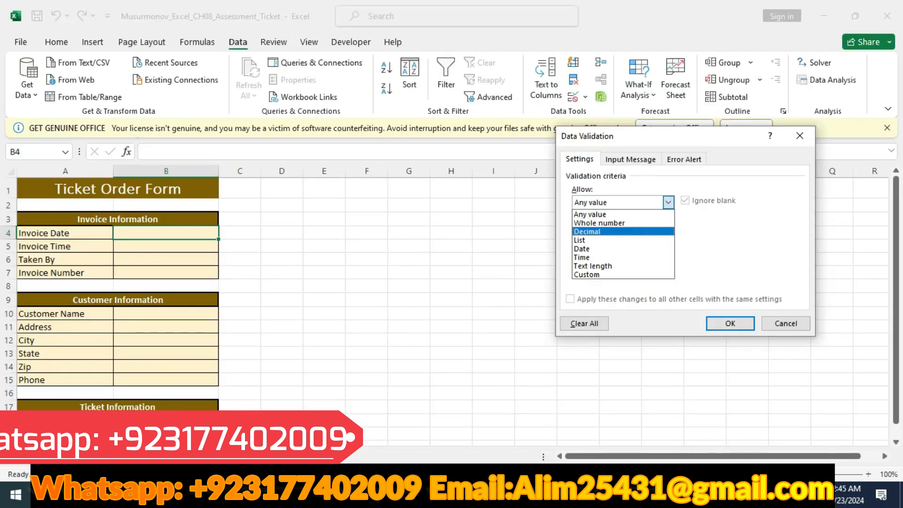
click(625, 249)
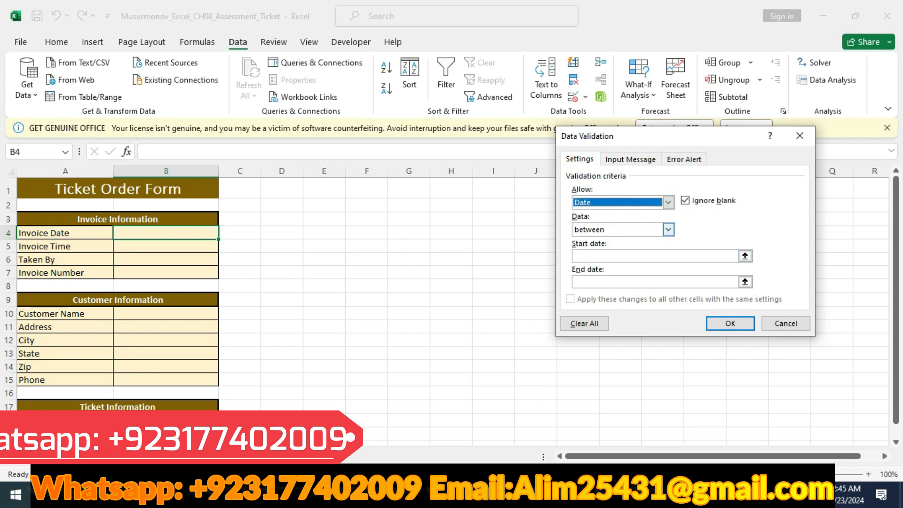
click(668, 230)
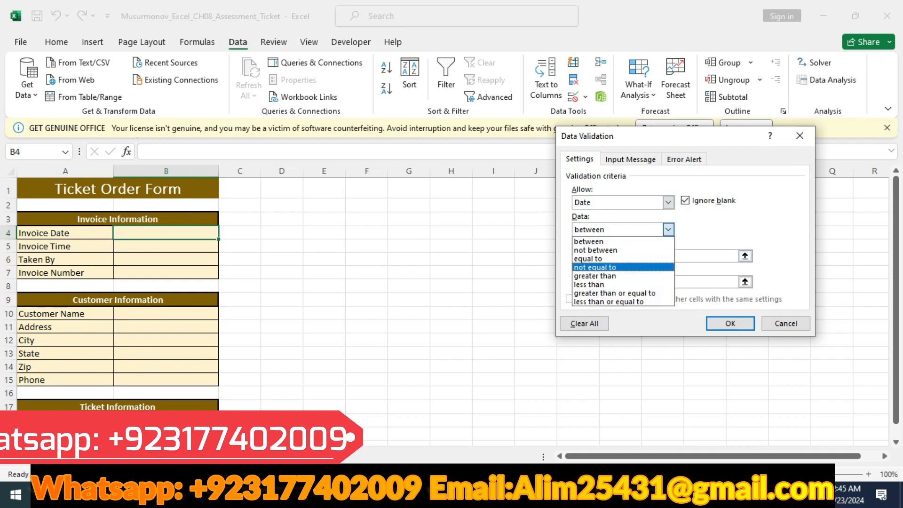
click(594, 259)
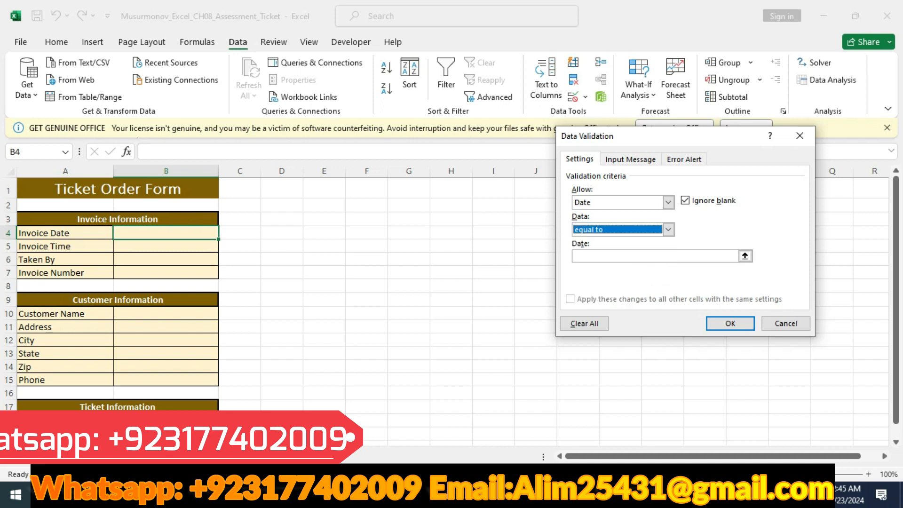
text(=TODAY())
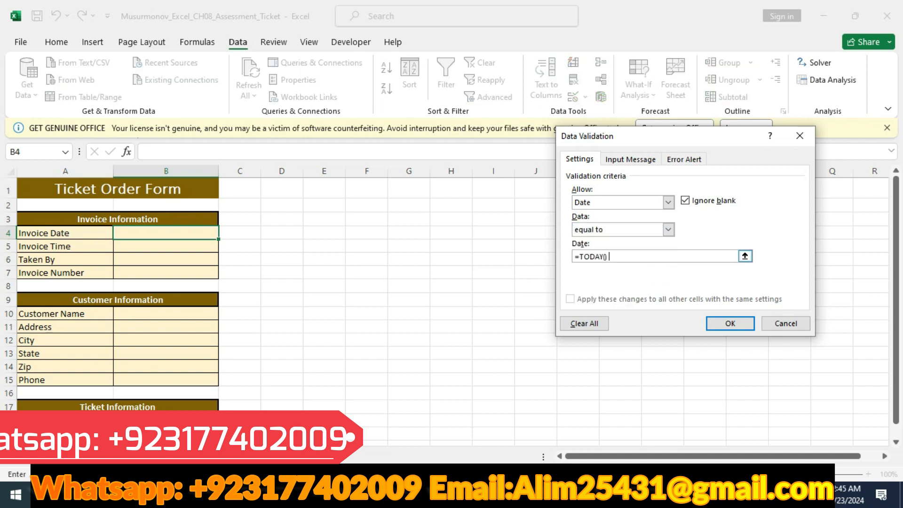
key(BackSpace)
Copy "Date" from instruction 3 in Word and enter it as the input message title in Excel's validation settings
key(alt+Tab)
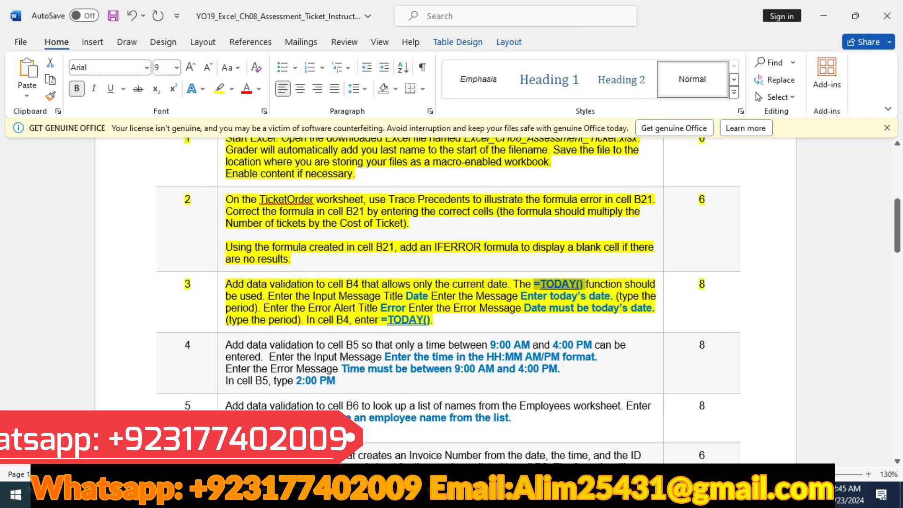
drag(406, 295, 427, 295)
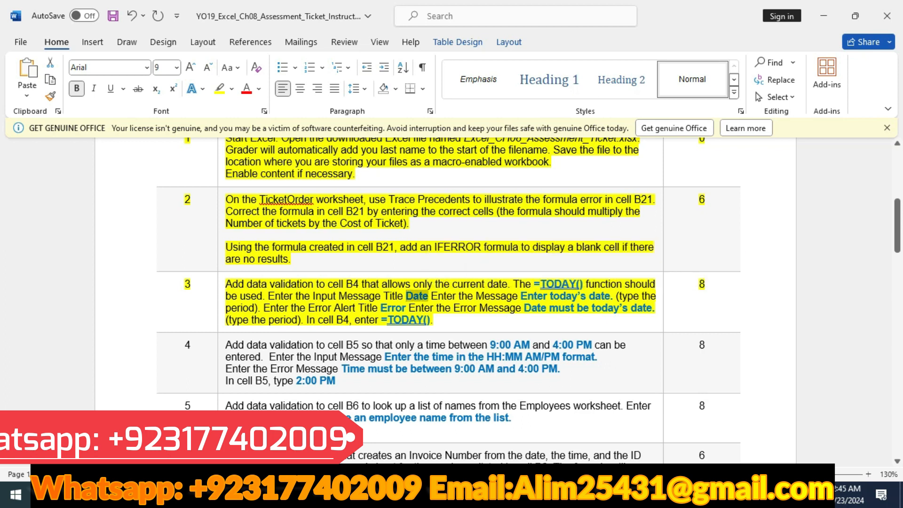
key(alt+Tab)
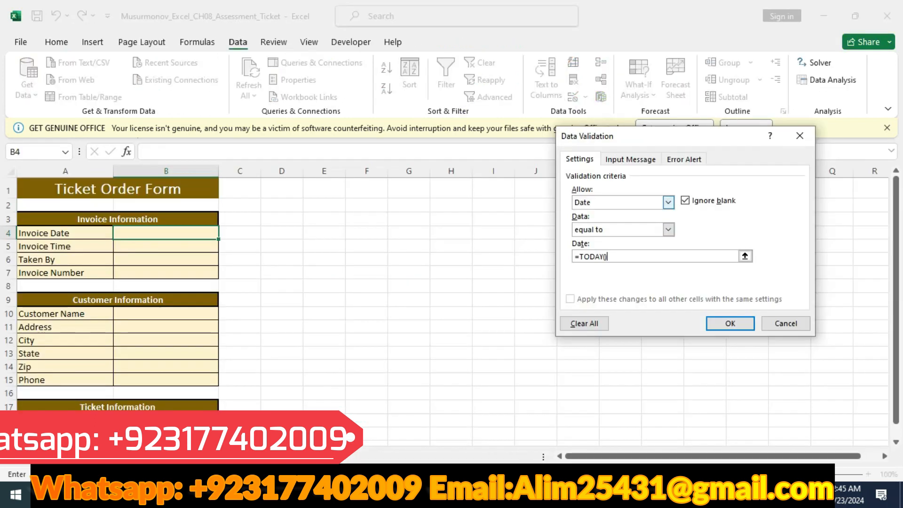
key(ctrl+Tab)
click(635, 220)
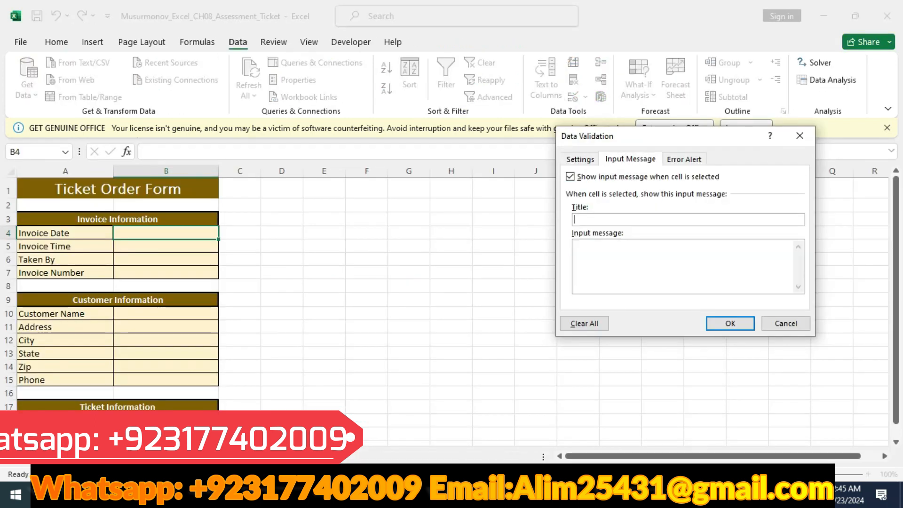
key(ctrl+v)
Copy "Enter today's date." from the Word instructions and enter it as B4's input message in Excel
key(alt+Tab)
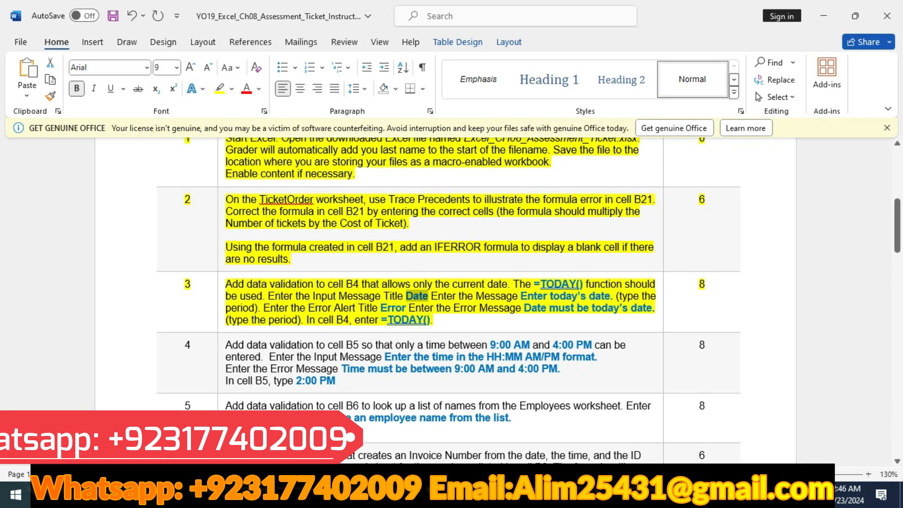
drag(521, 295, 613, 296)
key(ctrl+c)
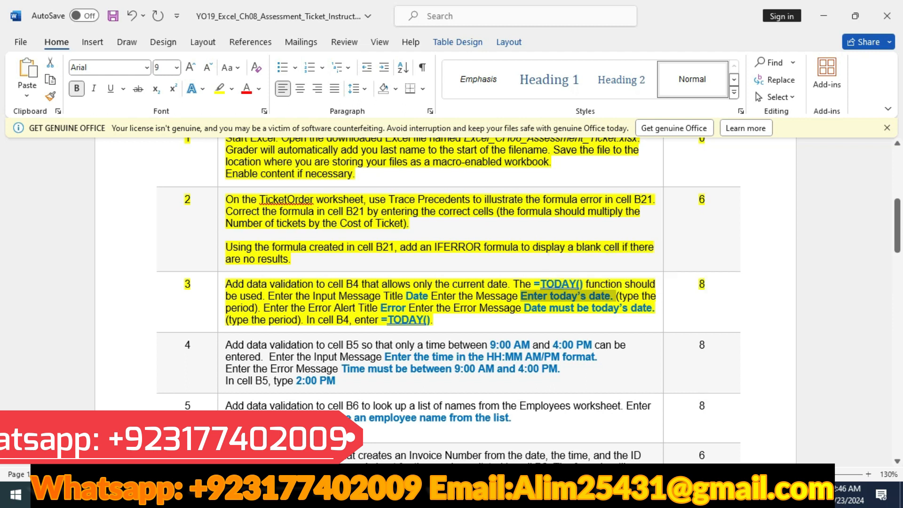
key(alt+Tab)
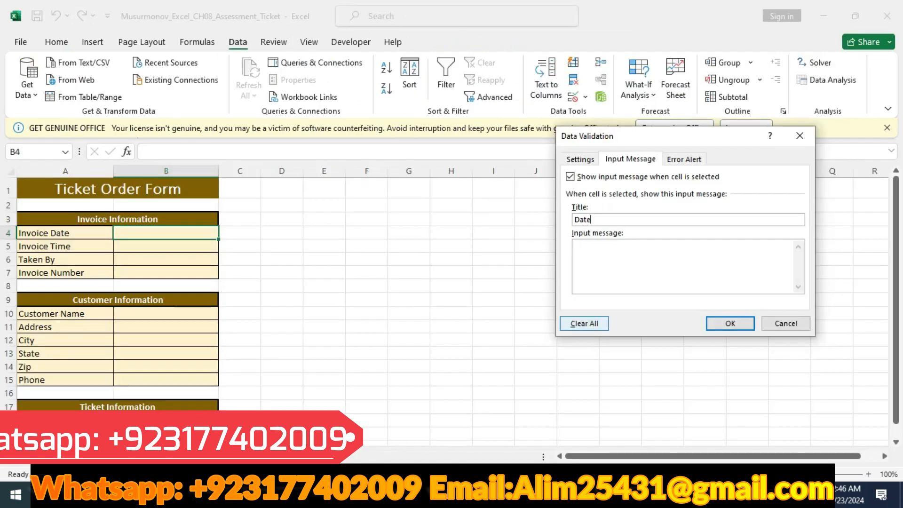
key(ctrl+v)
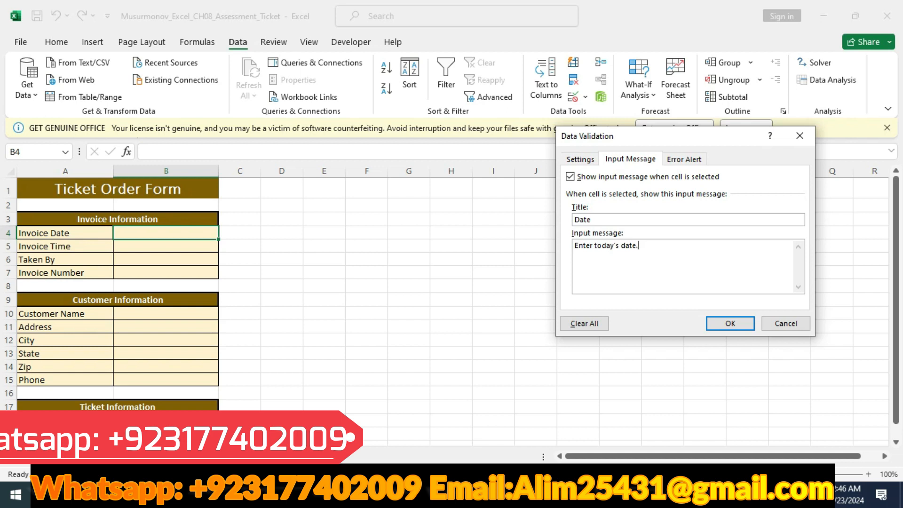
Set the error alert title for B4 in Excel to "Error", copied from instruction 3 in Word
key(ctrl+Tab)
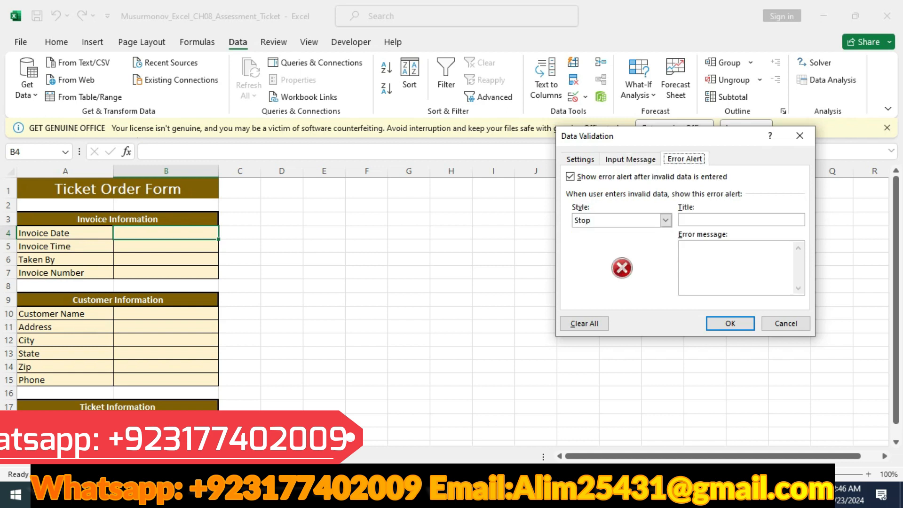
key(alt+Tab)
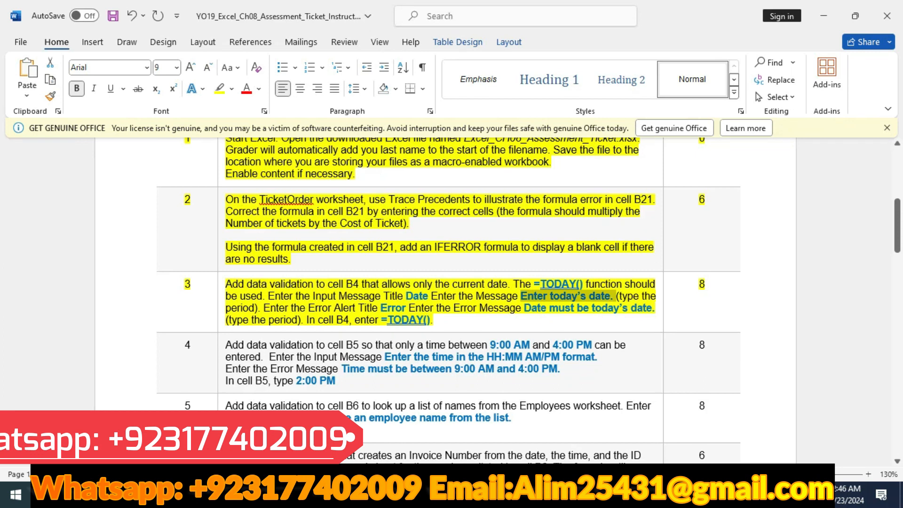
drag(380, 308, 406, 308)
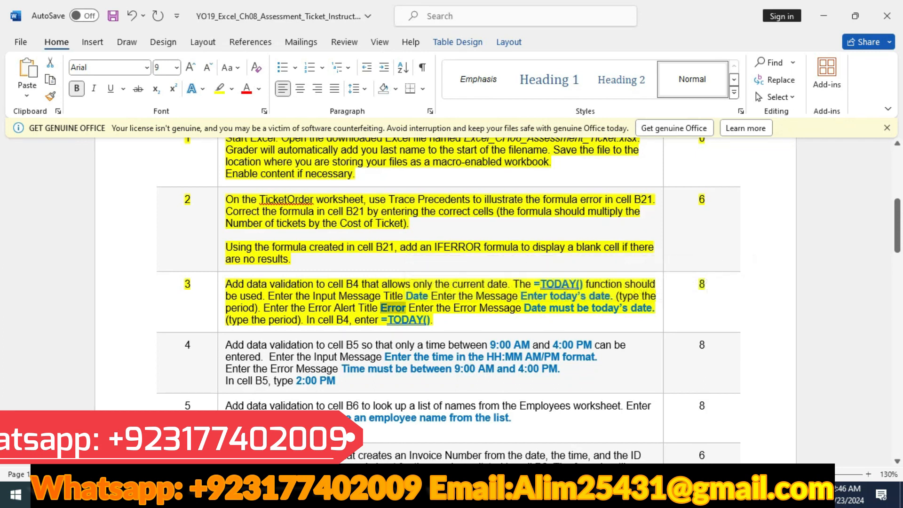
key(alt+Tab)
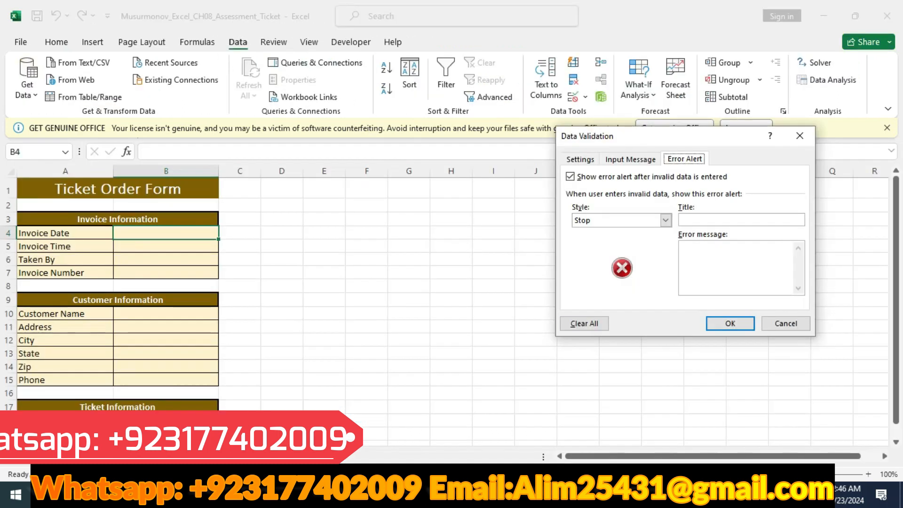
key(ctrl+v)
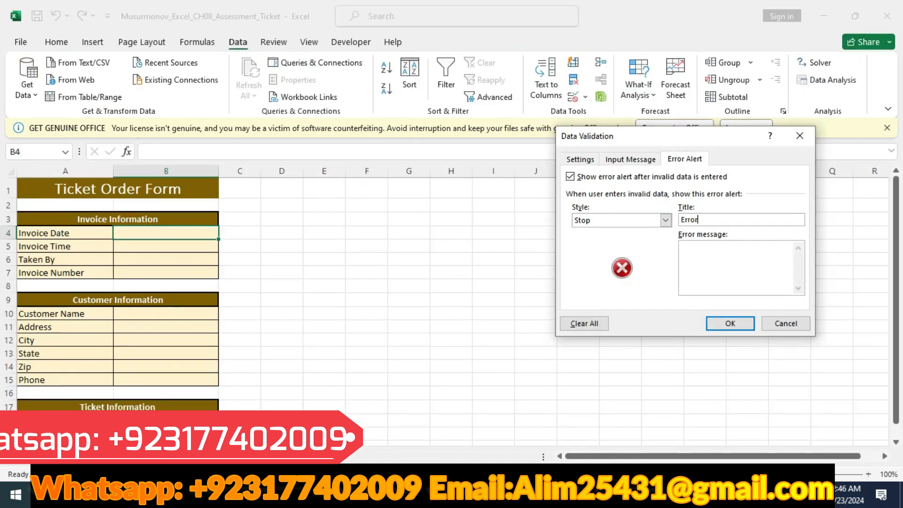
Copy "Date must be today's date." from Word as the error message in Excel and apply the validation to B4
key(alt+Tab)
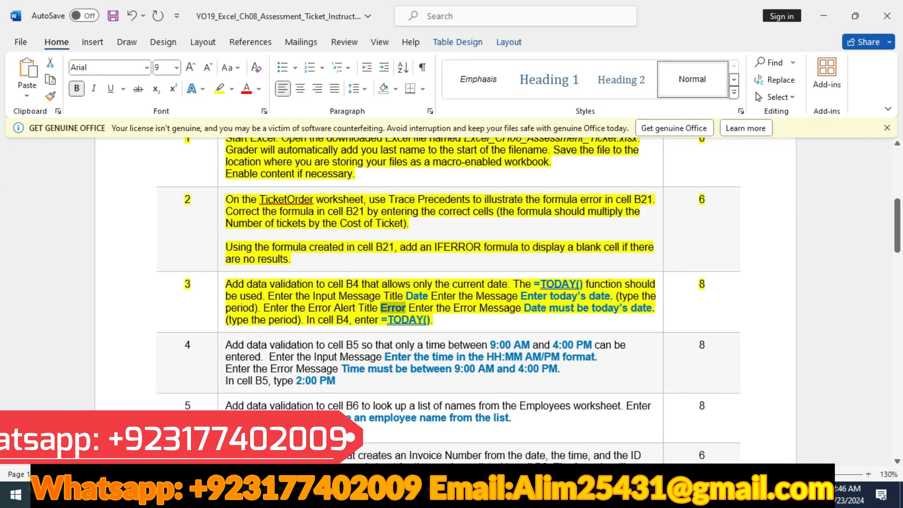
drag(524, 308, 658, 308)
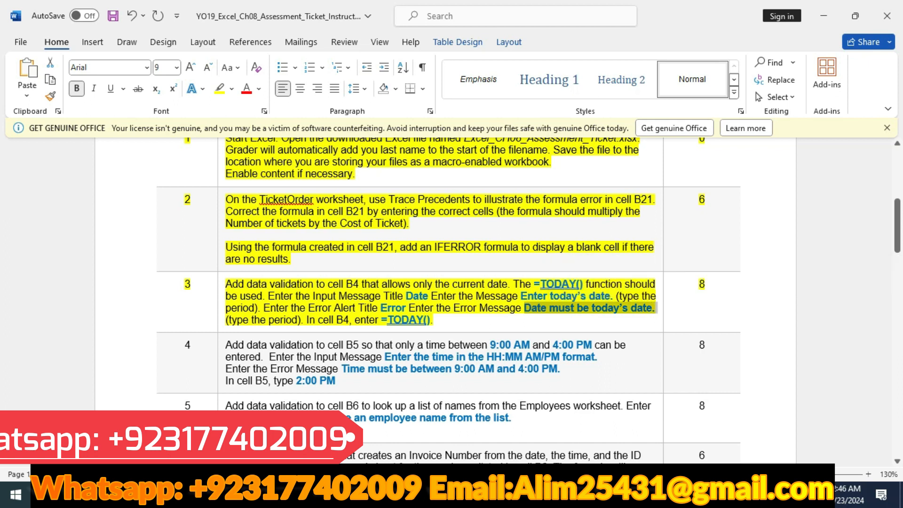
key(alt+Tab)
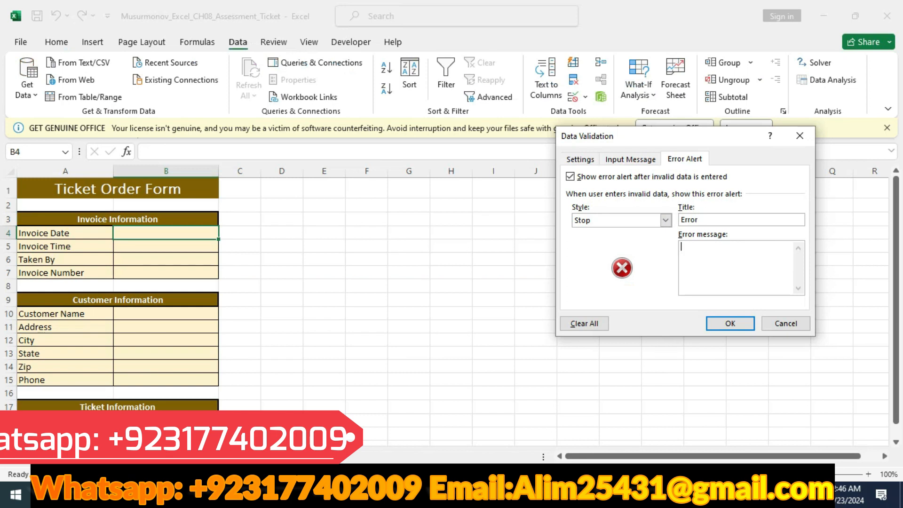
click(706, 254)
key(ctrl+v)
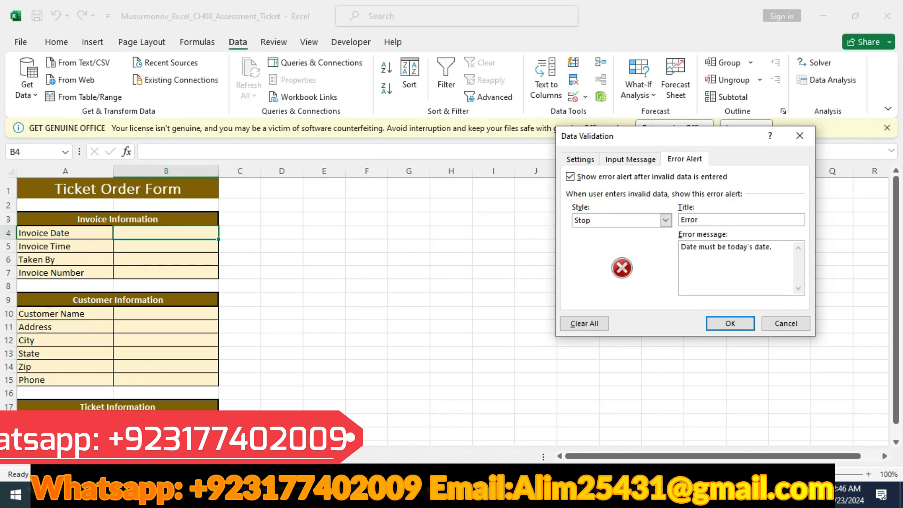
key(alt+Tab)
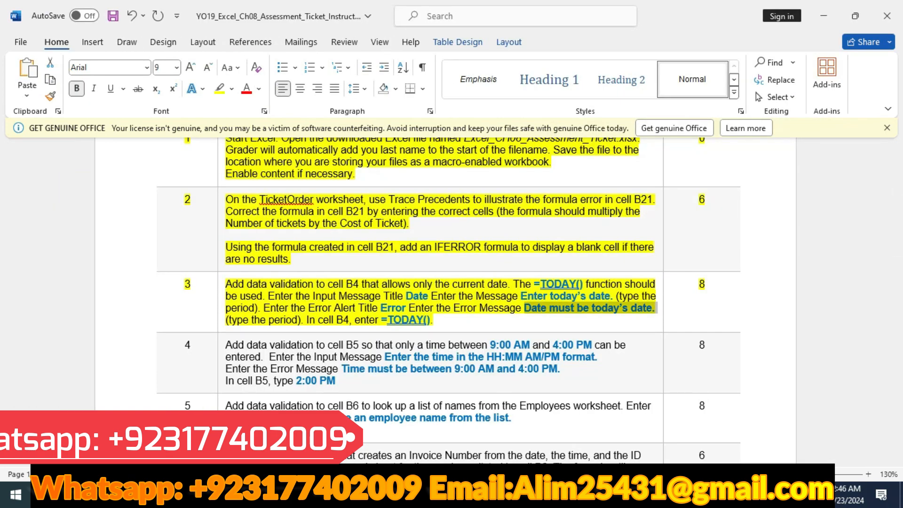
key(alt+Tab)
click(729, 323)
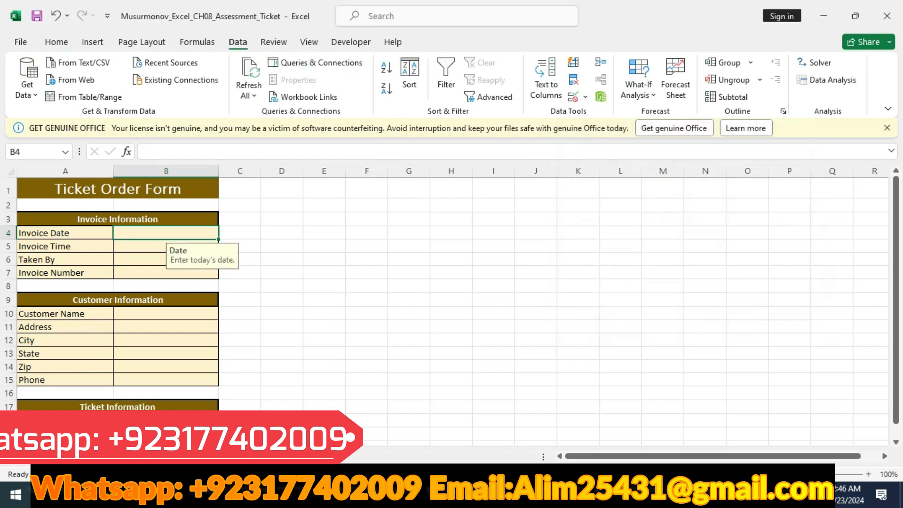
Check the B4 entry required by instruction 3 in Word, and enter =TODAY() in cell B4 in Excel
key(alt+Tab)
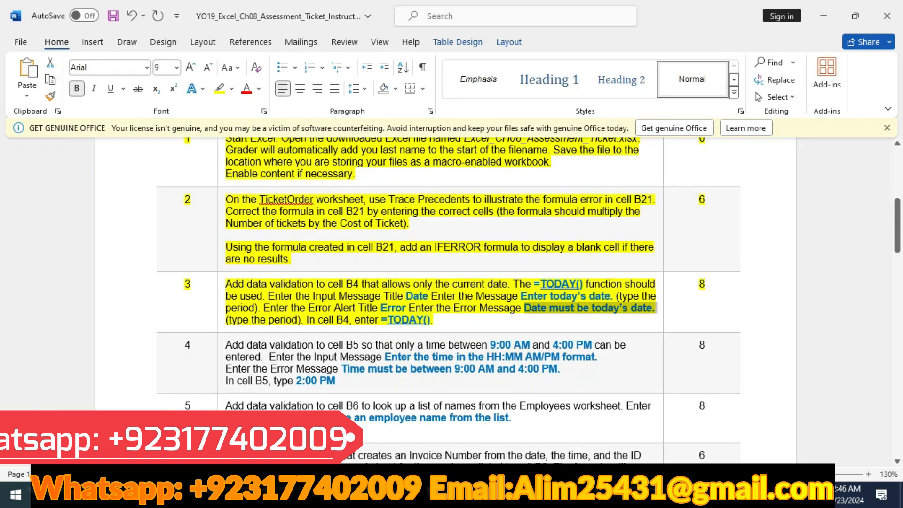
drag(381, 320, 433, 320)
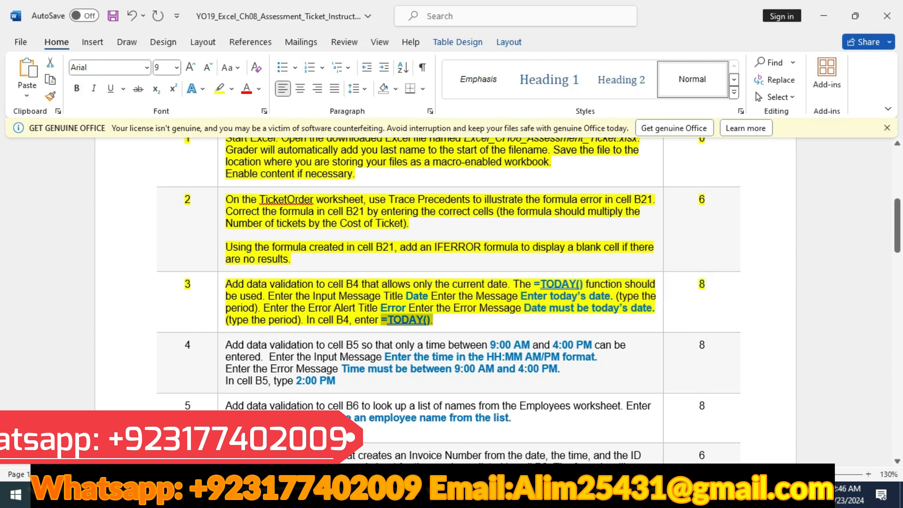
key(alt+Tab)
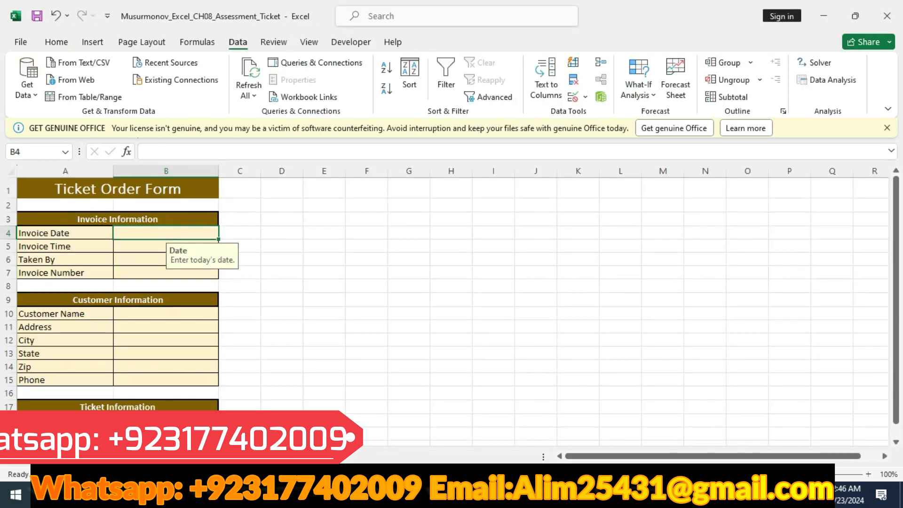
click(145, 151)
text(=today())
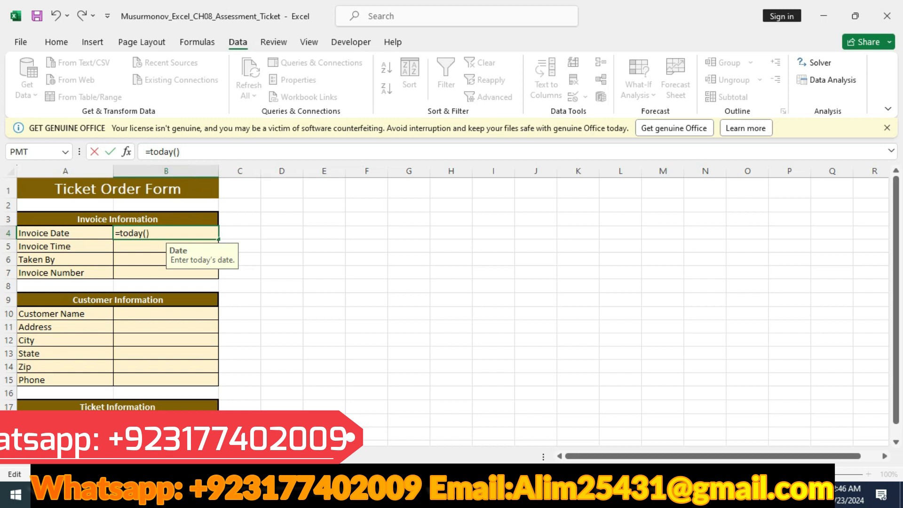
key(Return)
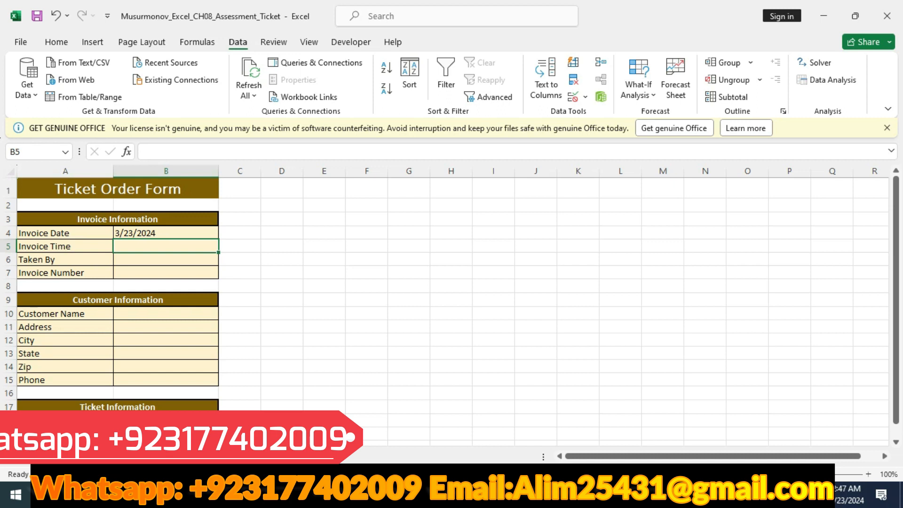
Highlight the instruction 4 row in yellow in the Word document
key(alt+Tab)
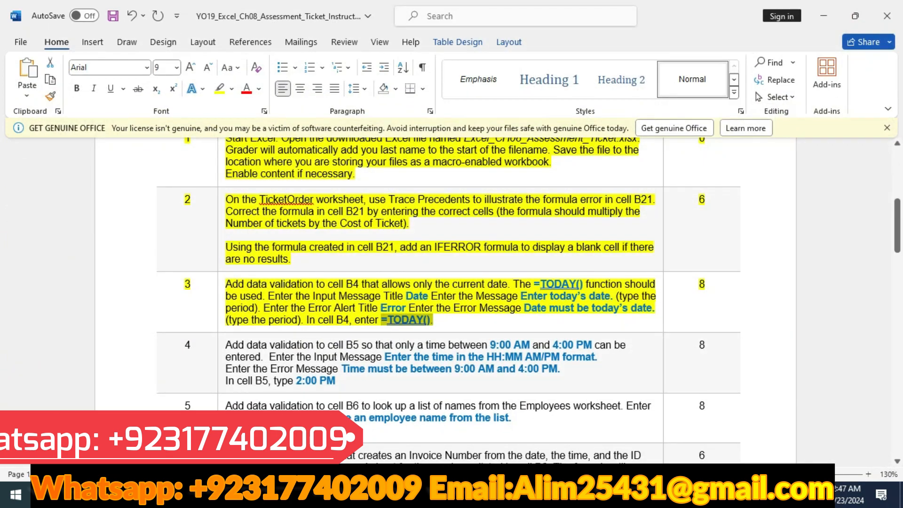
click(149, 358)
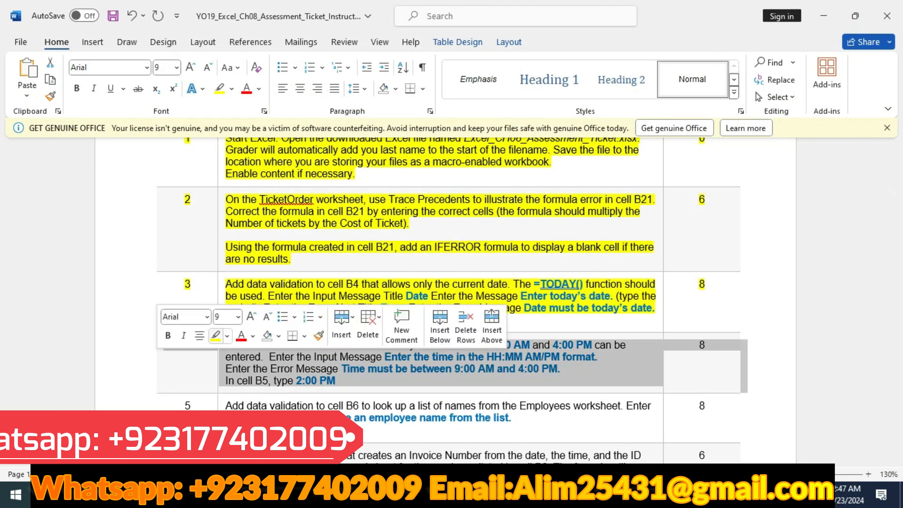
click(215, 336)
scroll(448, 301, down, 3)
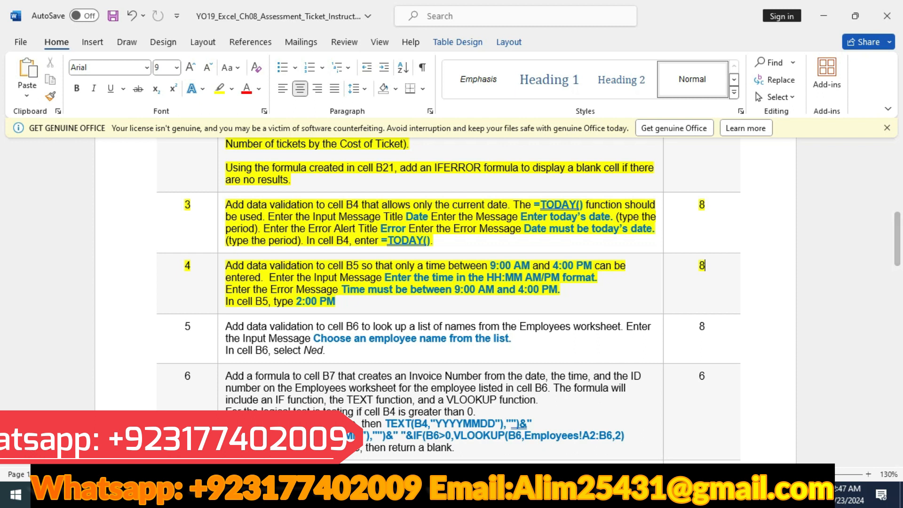
Start data validation for cell B5 in Excel and allow only Time values
key(alt+Tab)
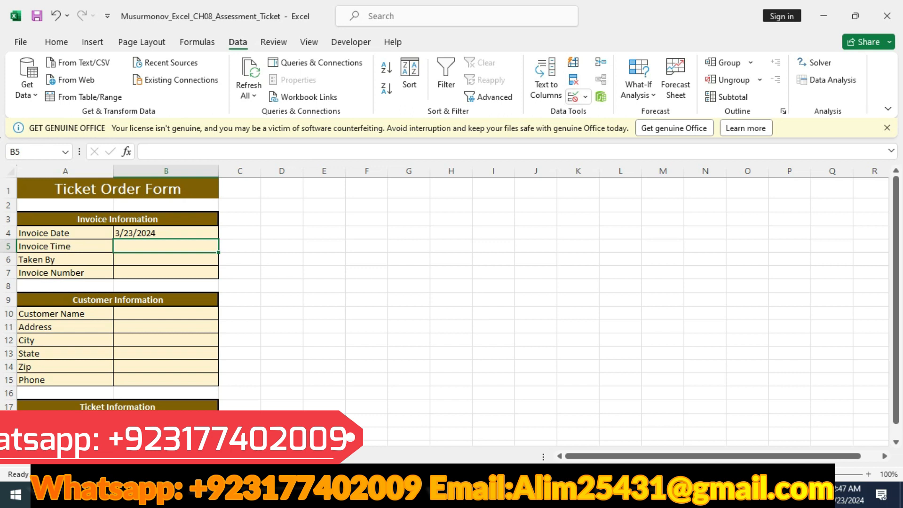
click(585, 97)
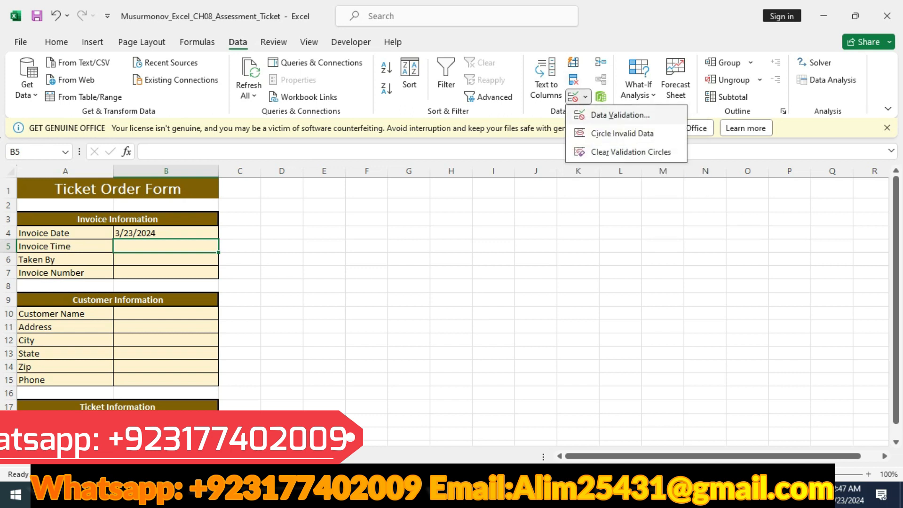
click(619, 115)
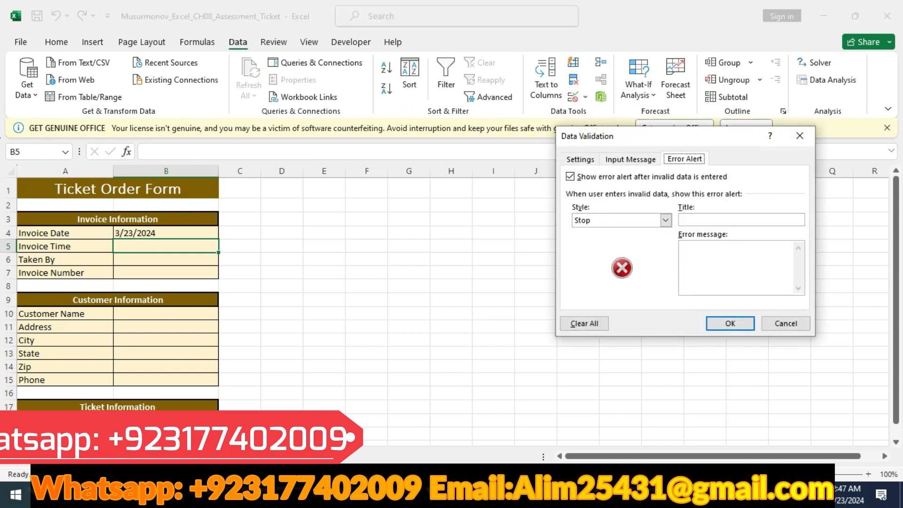
click(580, 159)
click(668, 203)
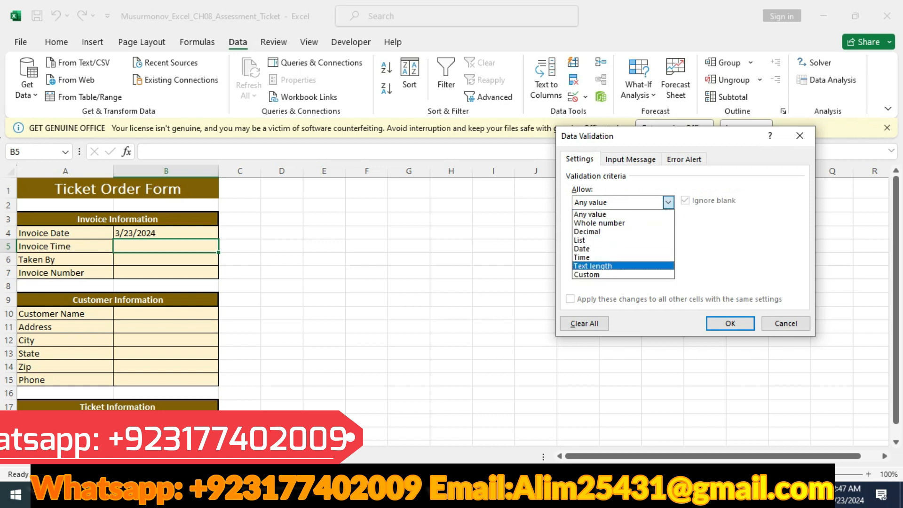
click(592, 259)
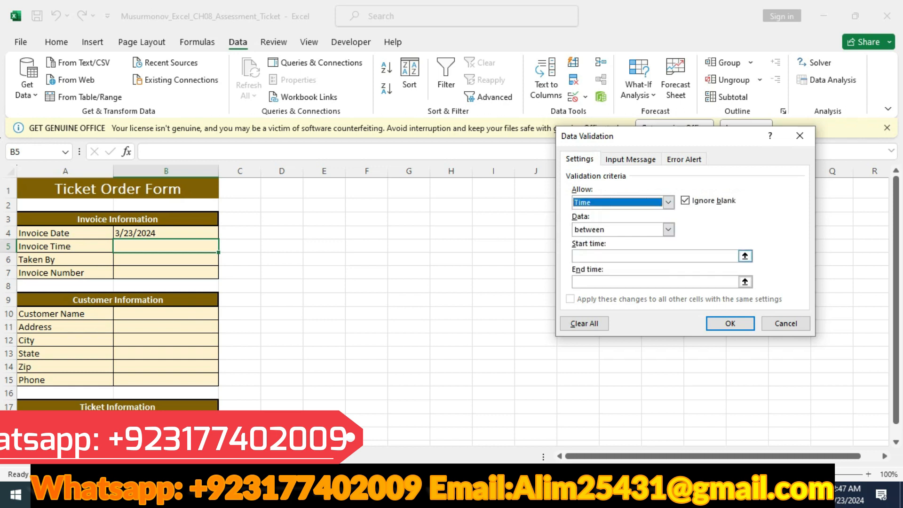
Set B5's allowed time range from 9:00 AM to 4:00 PM, taking both times from instruction 4 in Word
click(653, 256)
key(alt+Tab)
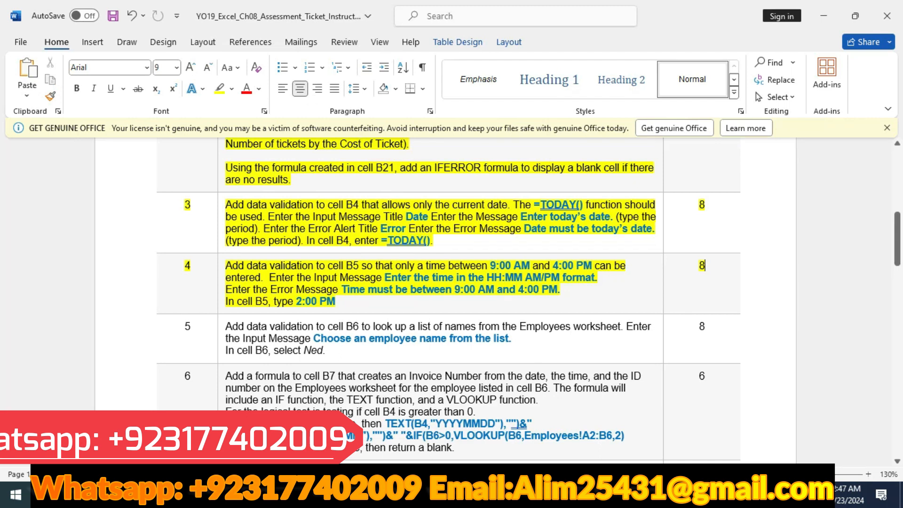
drag(490, 265, 532, 265)
key(ctrl+c)
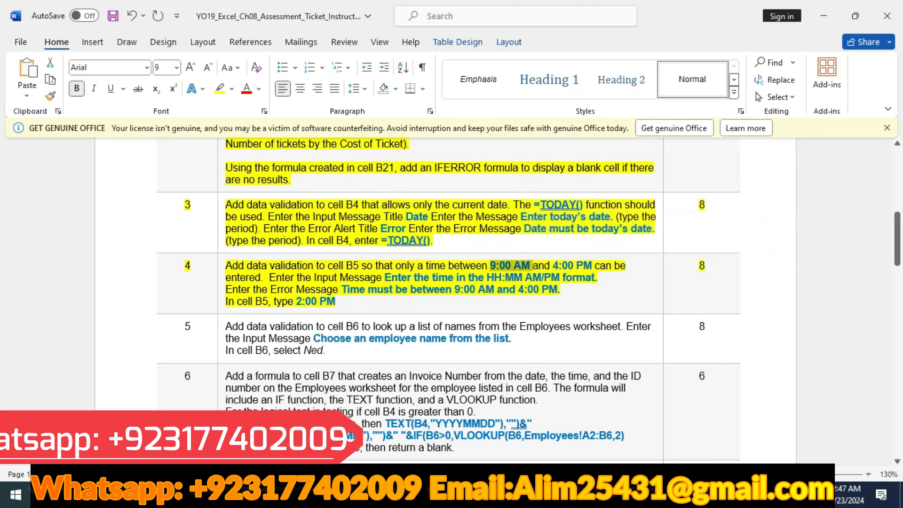
key(alt+Tab)
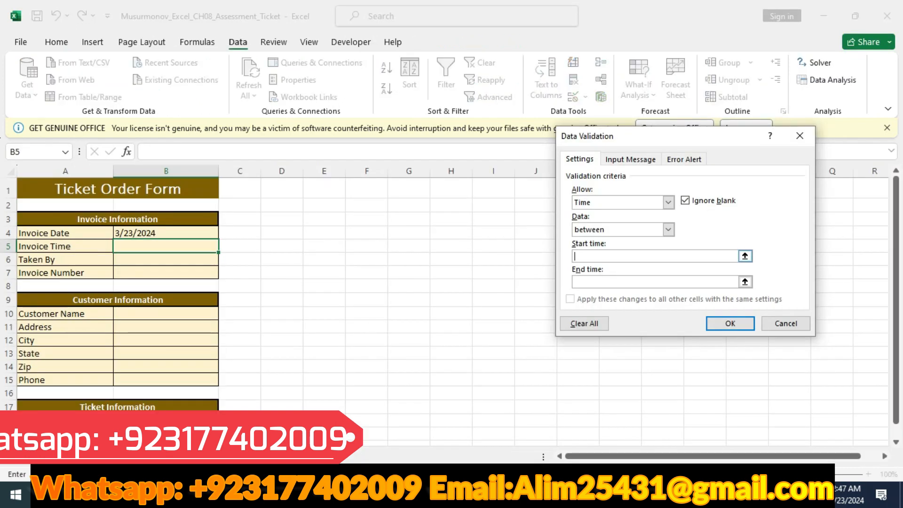
key(ctrl+v)
key(alt+Tab)
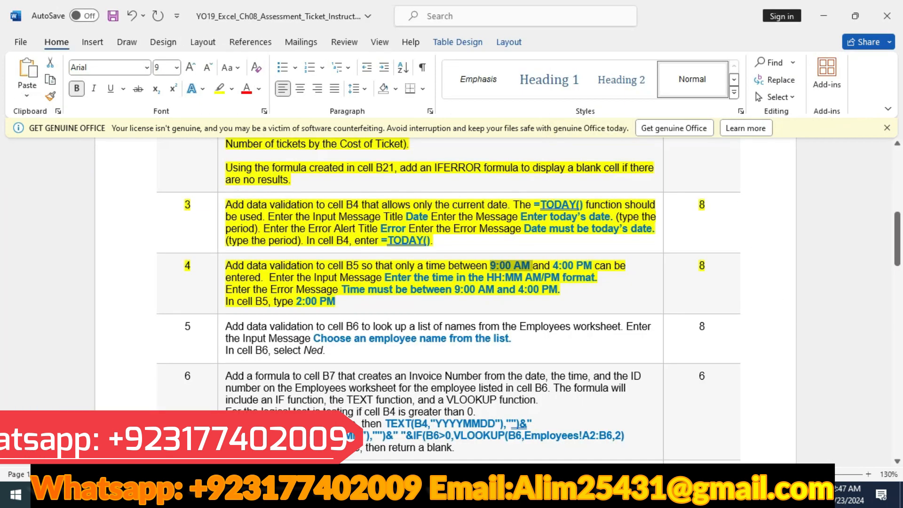
drag(553, 266, 590, 266)
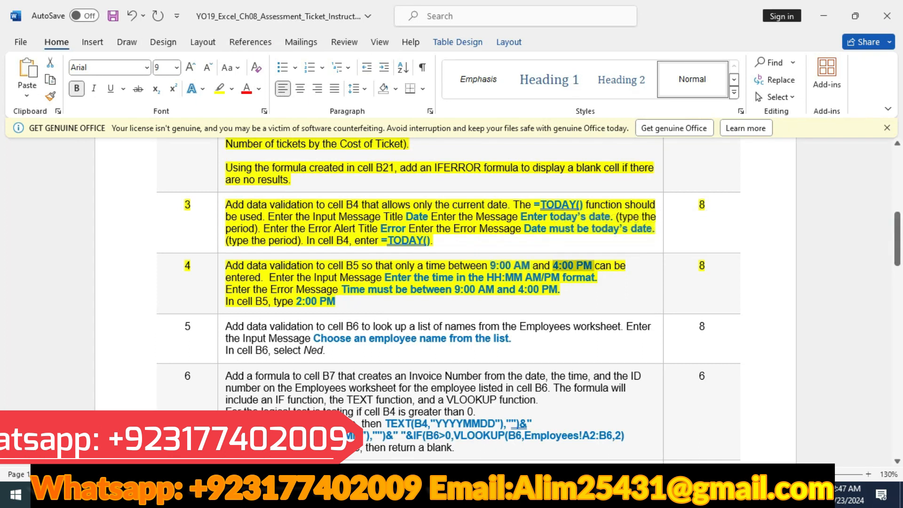
key(alt+Tab)
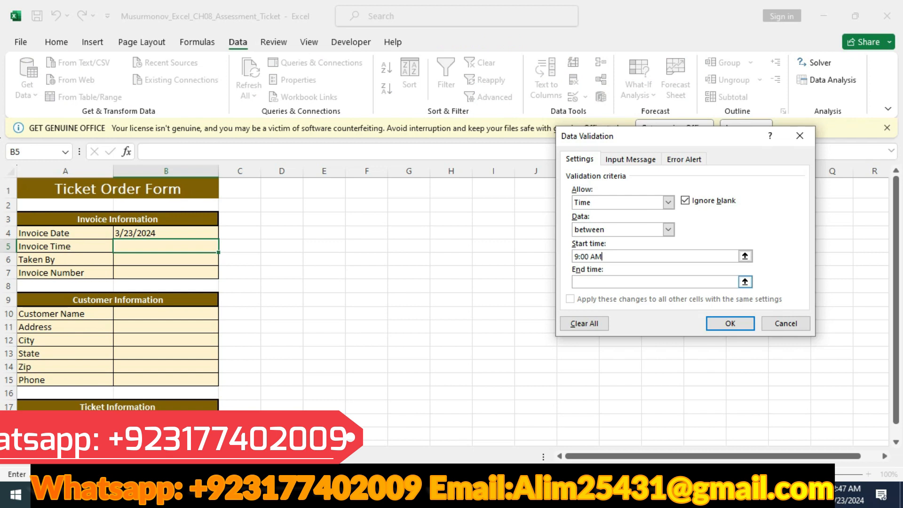
text(4:00 PM)
Copy "Enter the time in the HH:MM AM/PM format." from Word and enter it as B5's input message in Excel
key(alt+Tab)
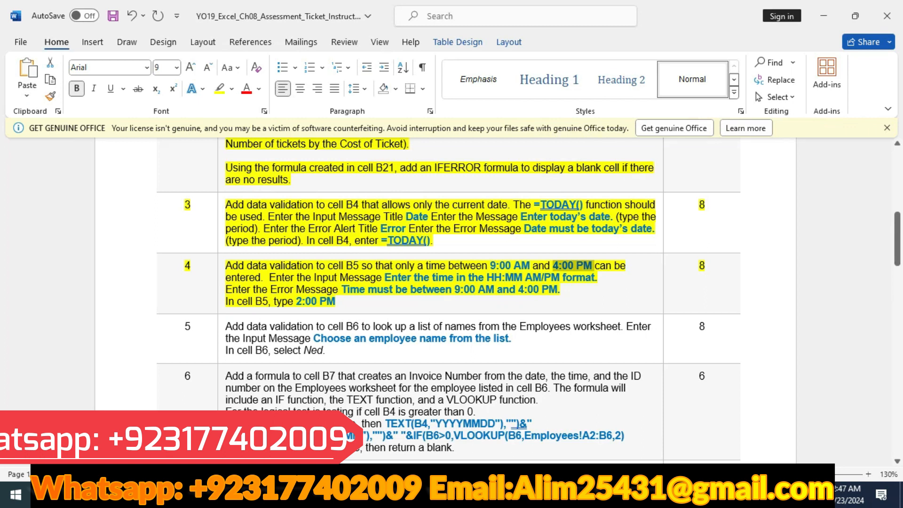
drag(385, 278, 598, 277)
key(ctrl+c)
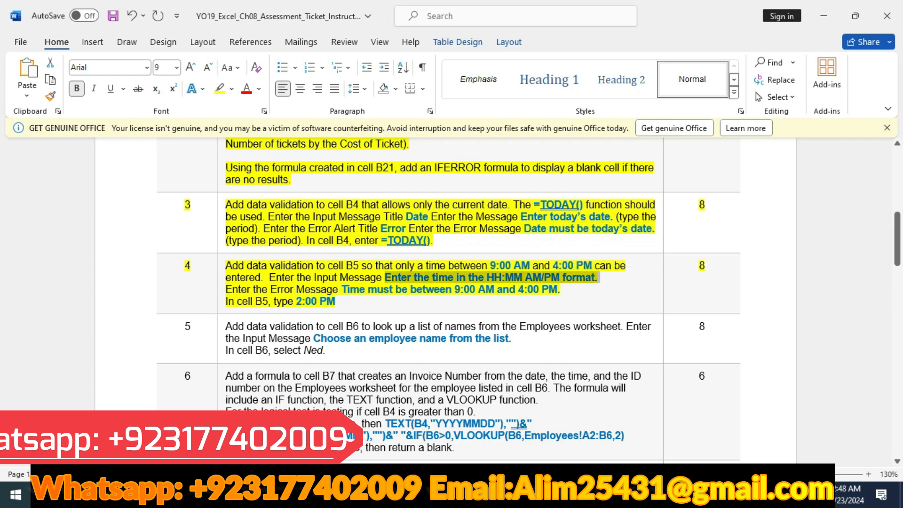
key(alt+Tab)
click(630, 160)
click(611, 256)
key(ctrl+v)
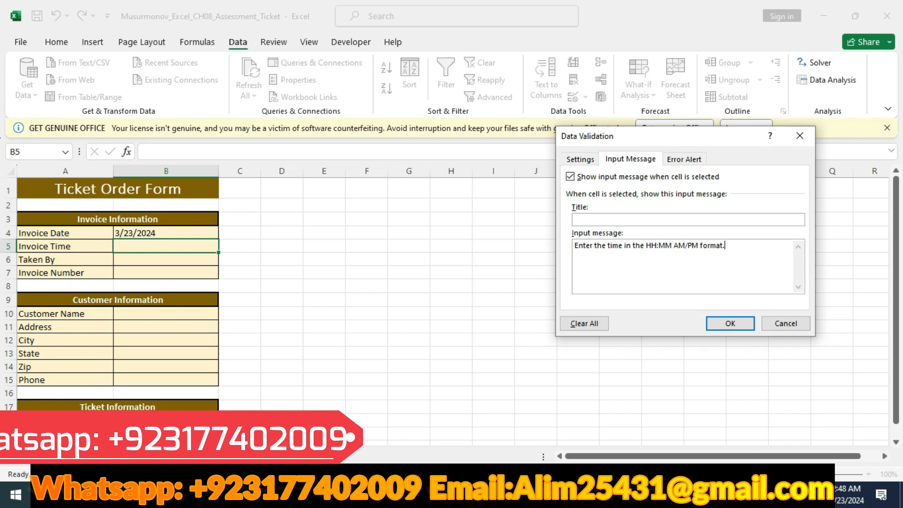
Copy "Time must be between 9:00 AM and 4:00 PM." from Word as B5's error message in Excel and apply the validation
key(alt+Tab)
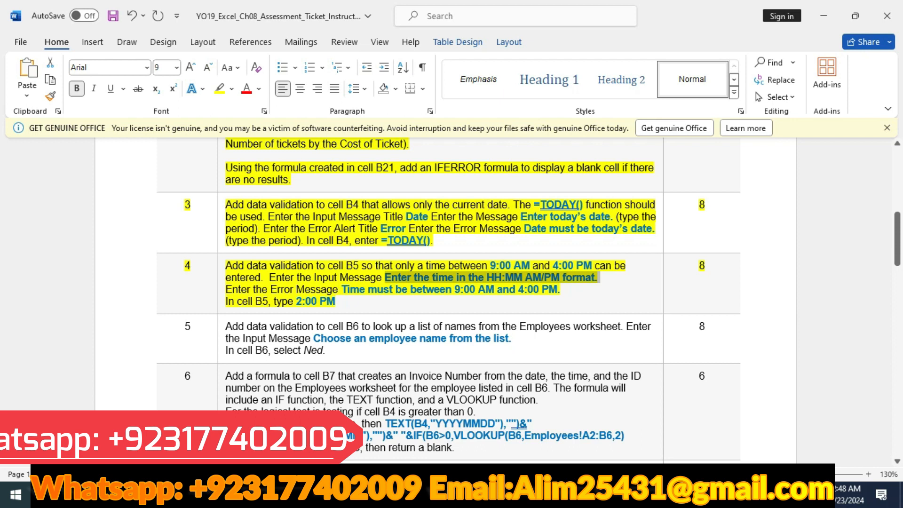
drag(342, 289, 562, 289)
key(ctrl+c)
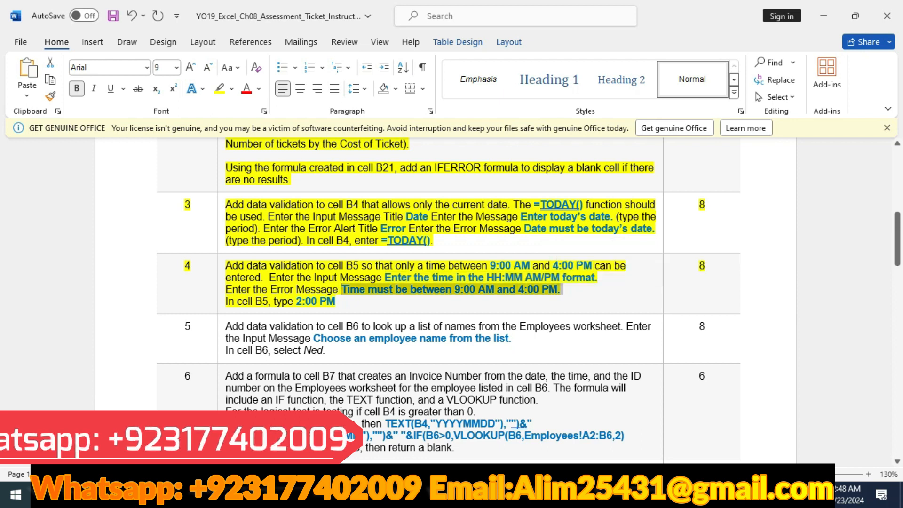
key(alt+Tab)
key(ctrl+Tab)
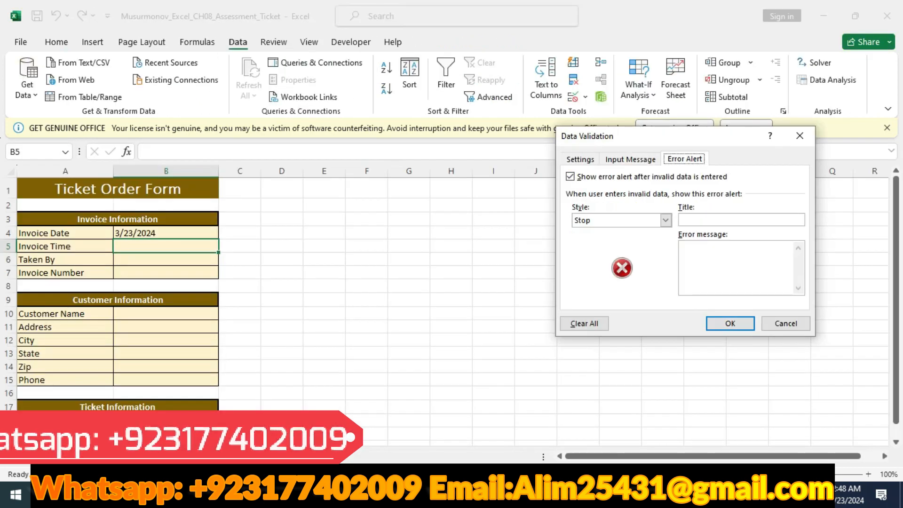
click(705, 257)
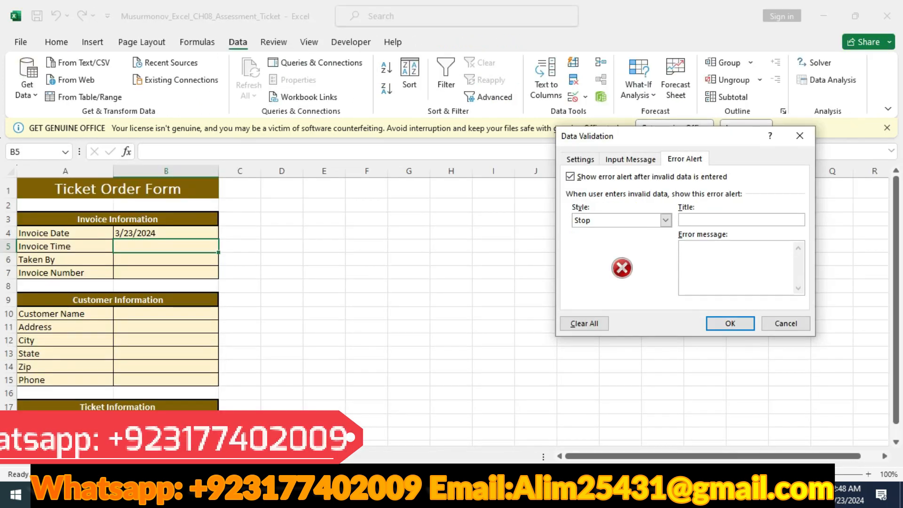
key(ctrl+v)
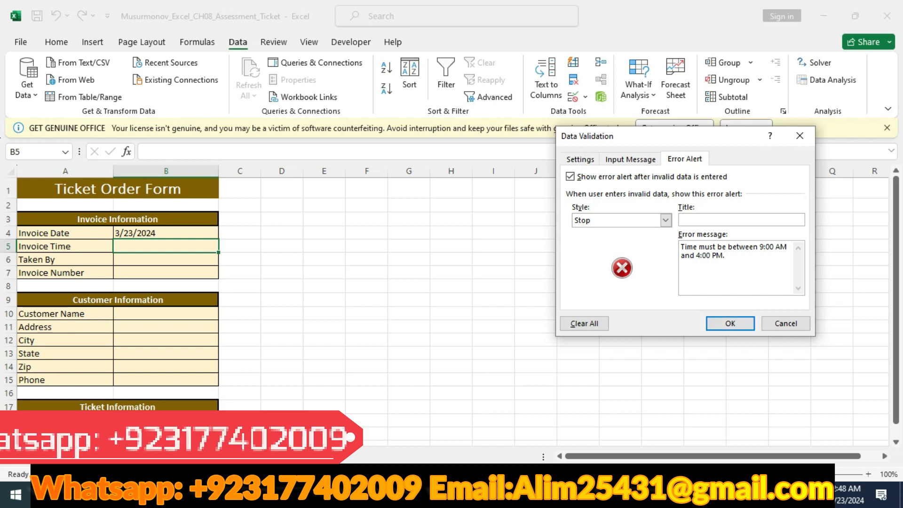
key(Return)
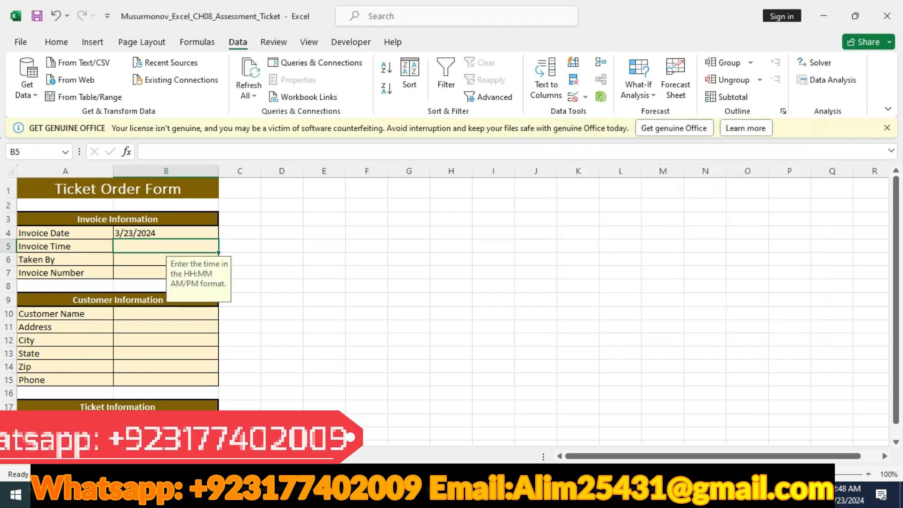
Copy 2:00 PM from instruction 4 in Word and enter it in cell B5 in Excel
key(alt+Tab)
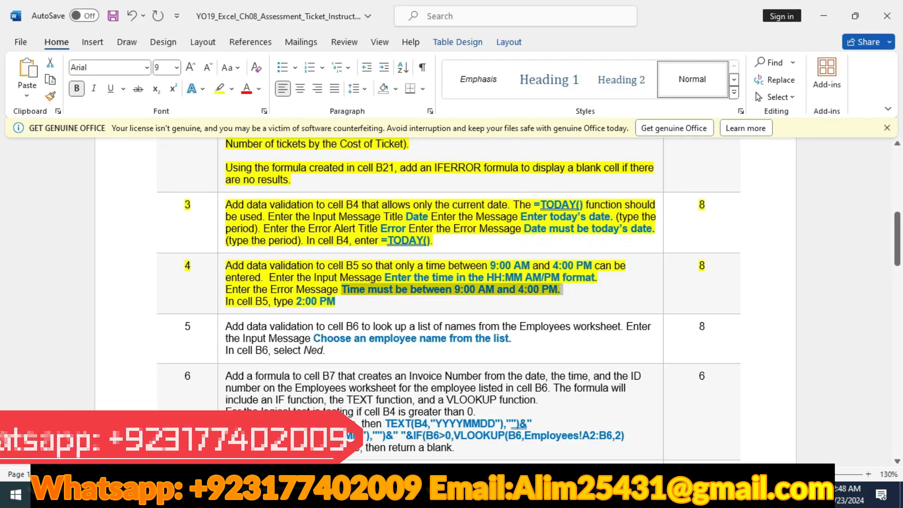
drag(296, 301, 335, 301)
key(ctrl+c)
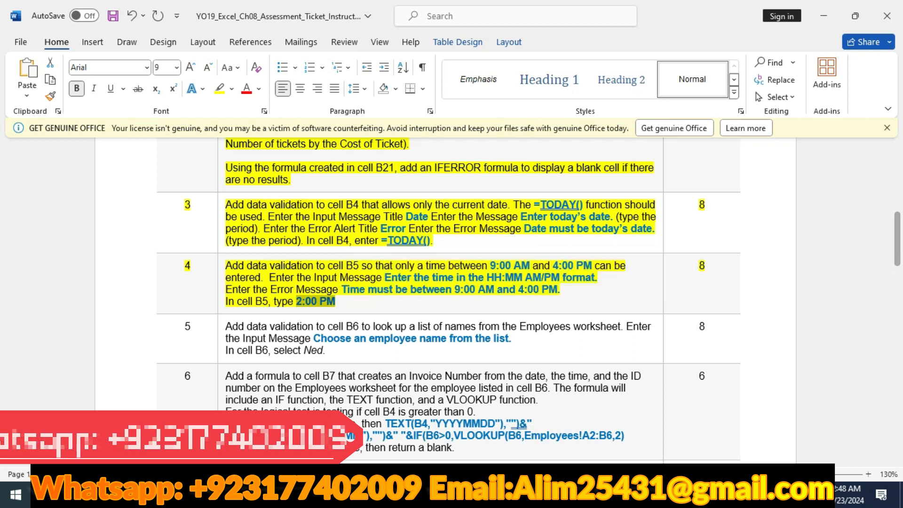
key(alt+Tab)
key(F2)
key(ctrl+v)
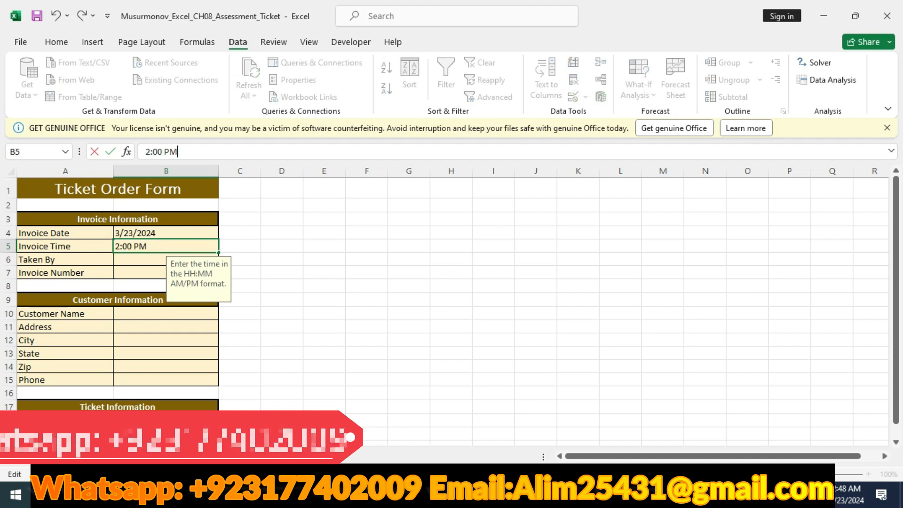
key(Return)
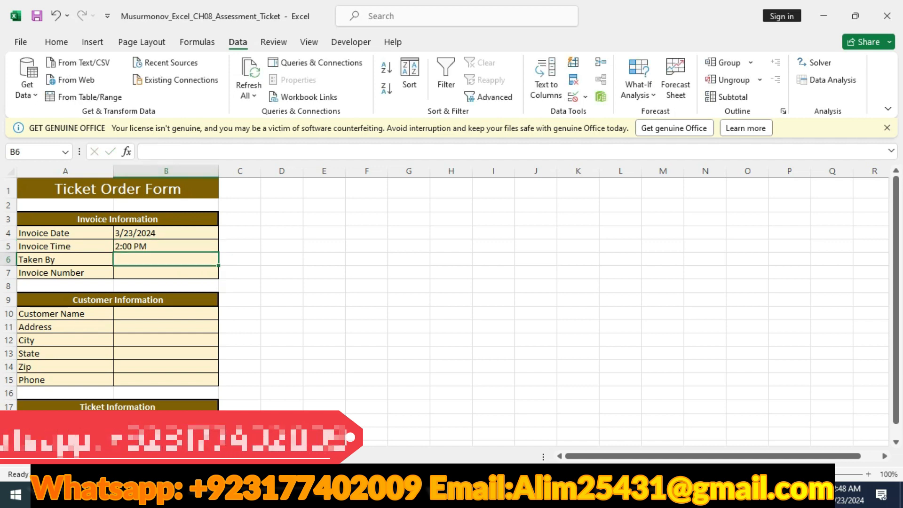
Try entering 6:00:00 PM in cell B5 to test its time validation, and cancel the entry
click(165, 246)
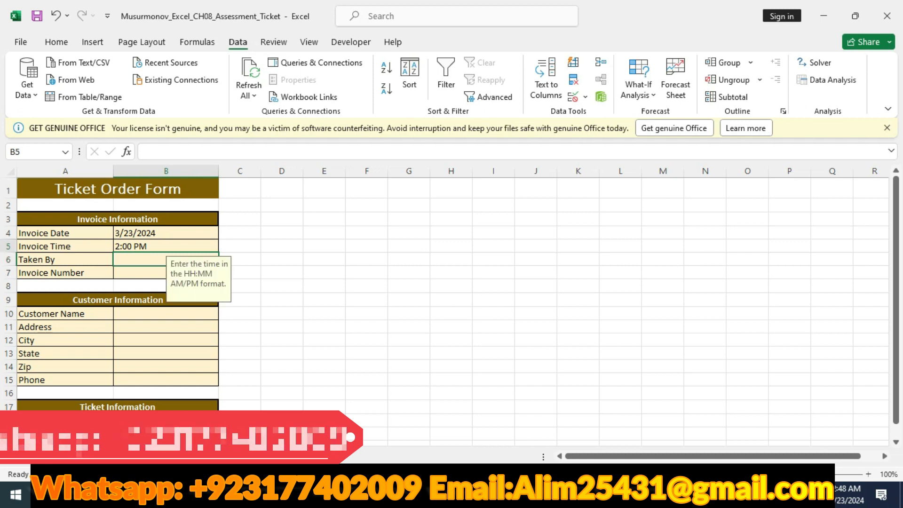
click(190, 152)
click(151, 152)
key(BackSpace)
text(6:00)
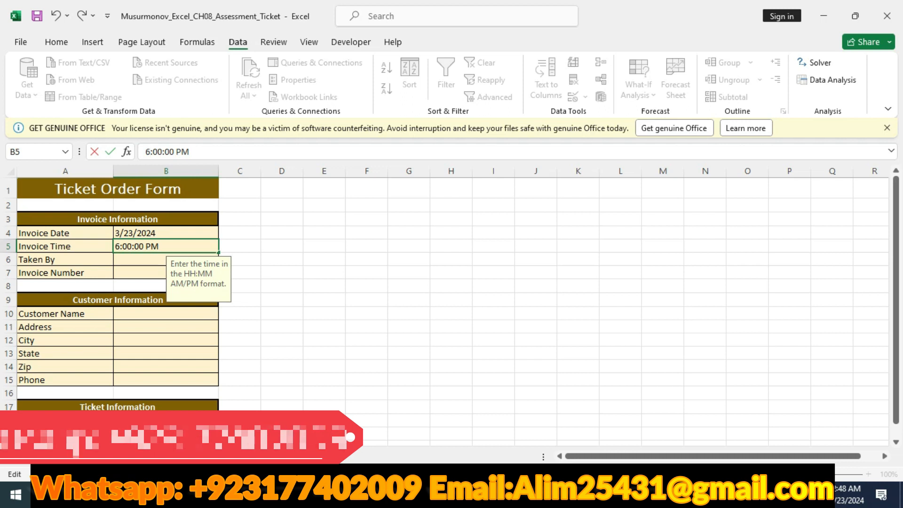
key(Return)
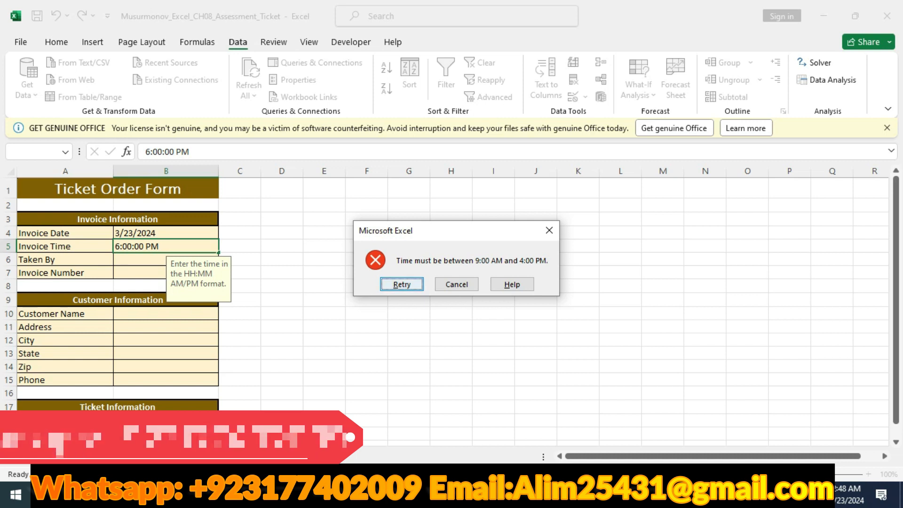
click(457, 284)
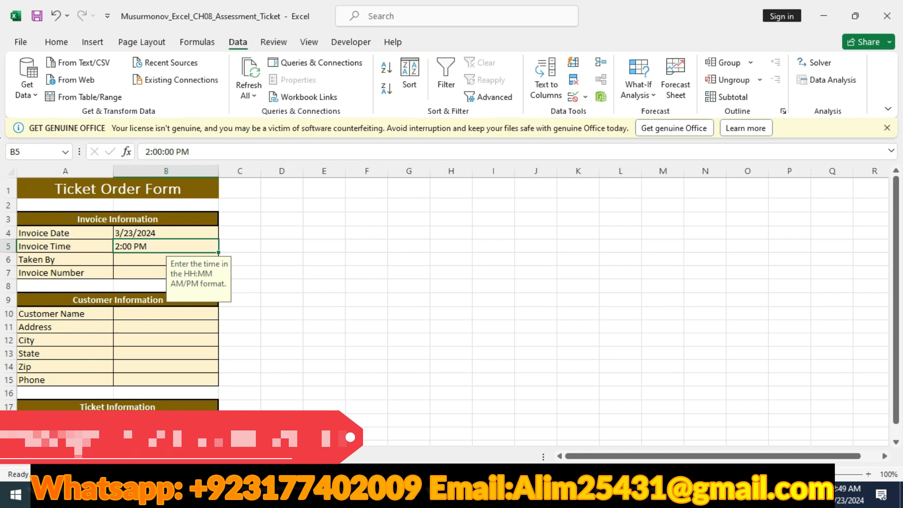
Switch to Word and highlight the whole row of instruction 5 in yellow
key(alt+Tab)
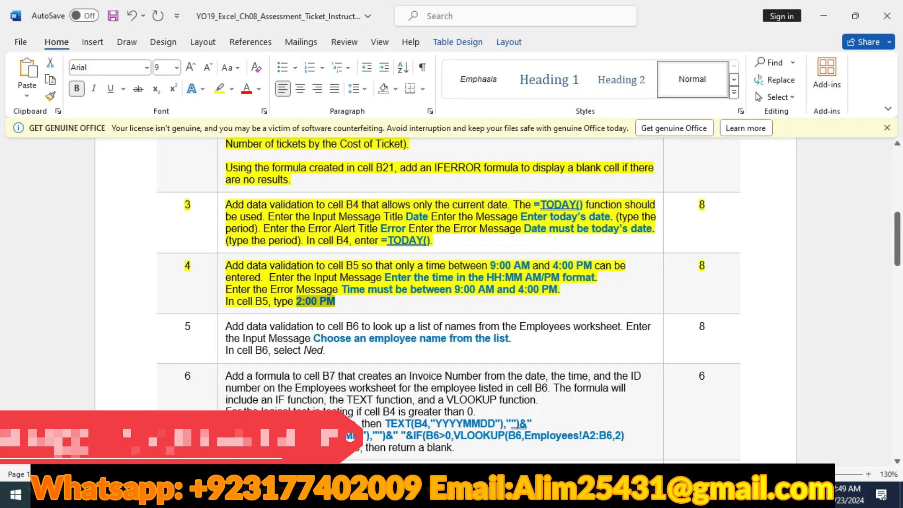
click(128, 339)
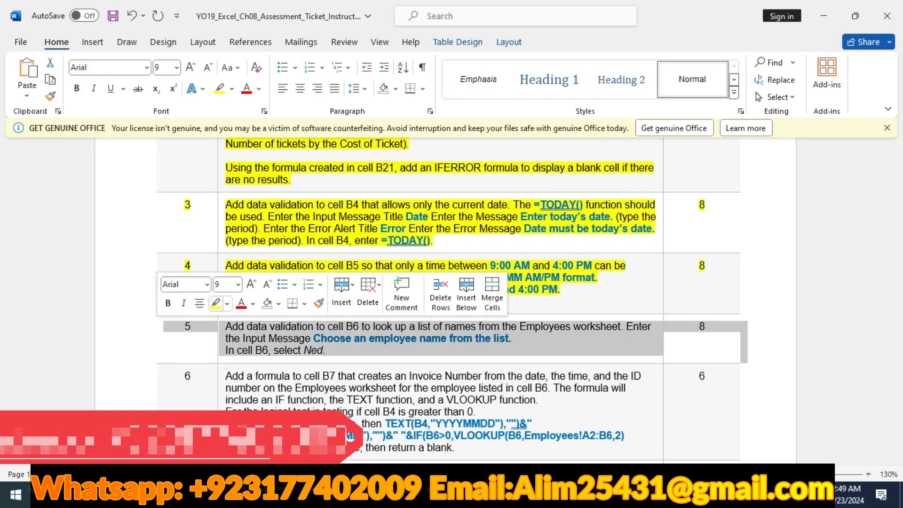
click(703, 325)
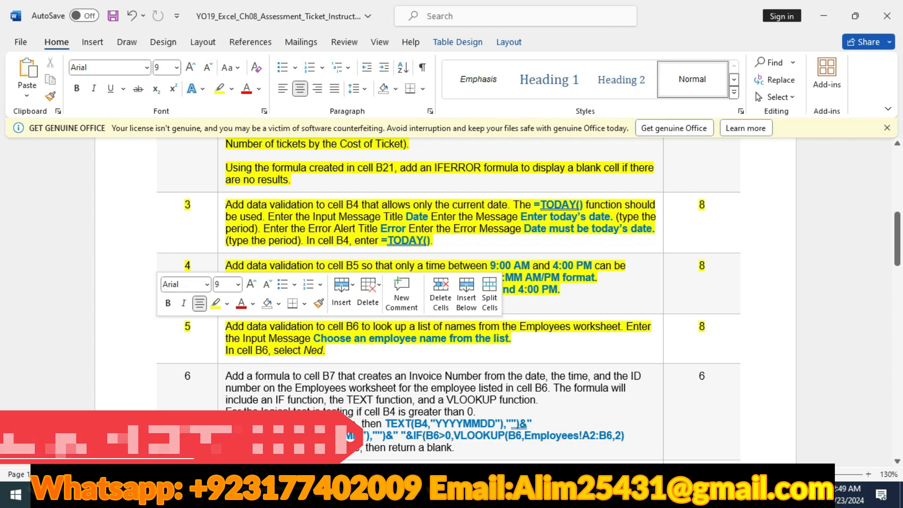
In Excel, set cell B6's data validation to allow a list sourced from A2:A6 on the Employees worksheet
key(alt+Tab)
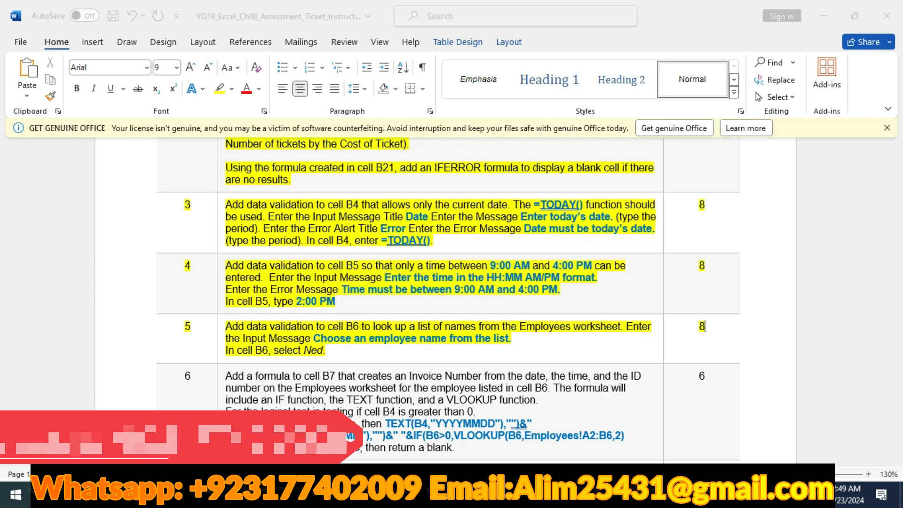
click(166, 259)
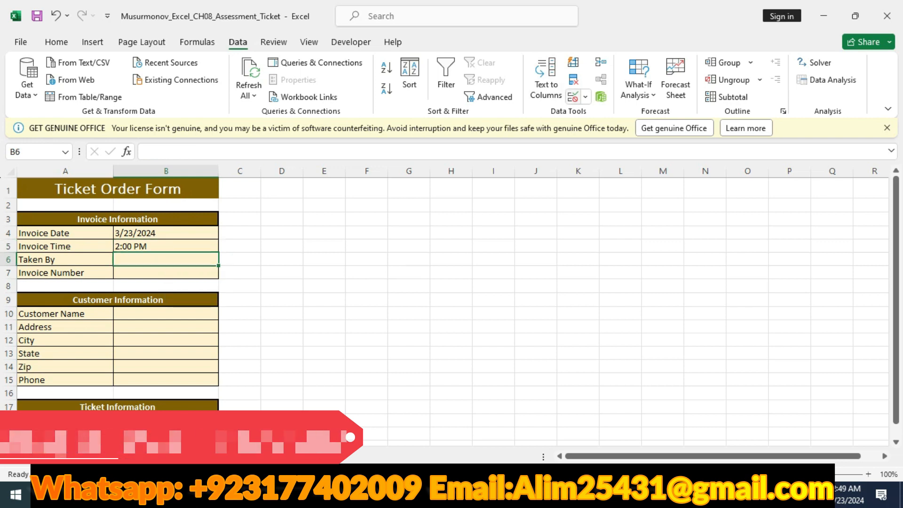
click(585, 96)
click(620, 115)
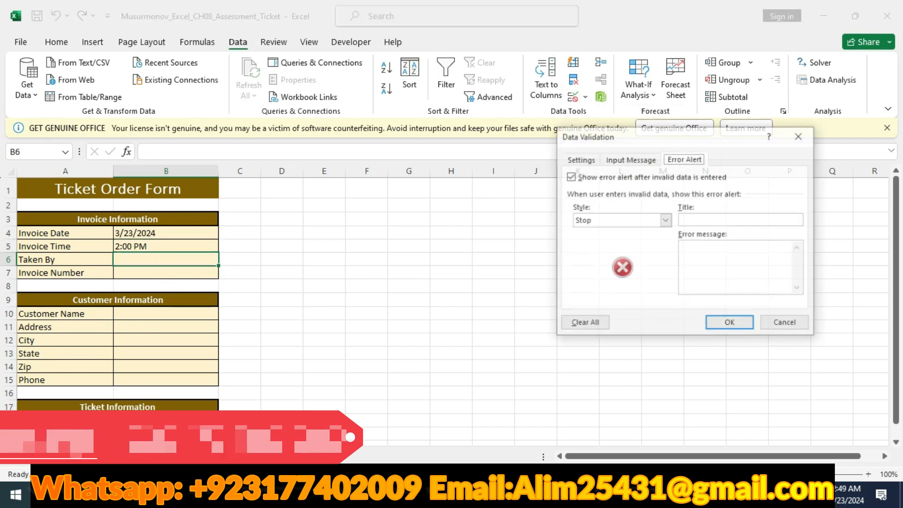
click(579, 159)
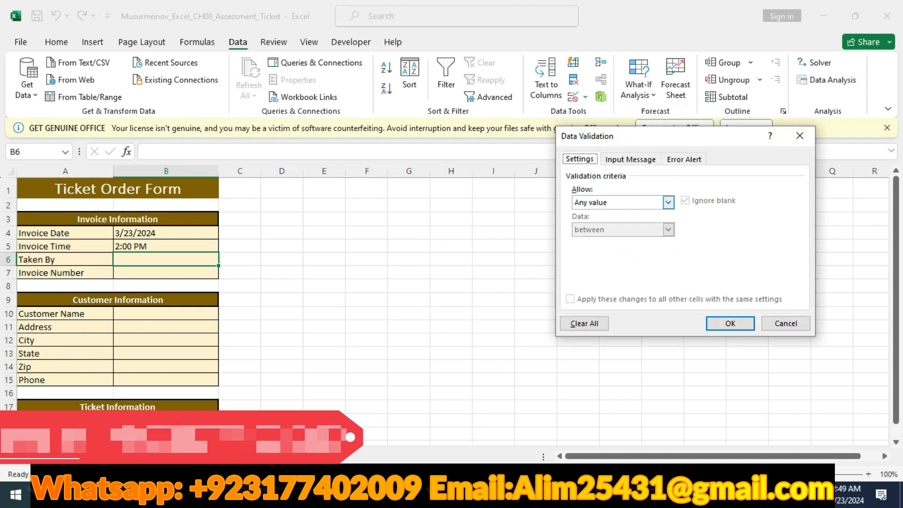
click(667, 203)
click(607, 240)
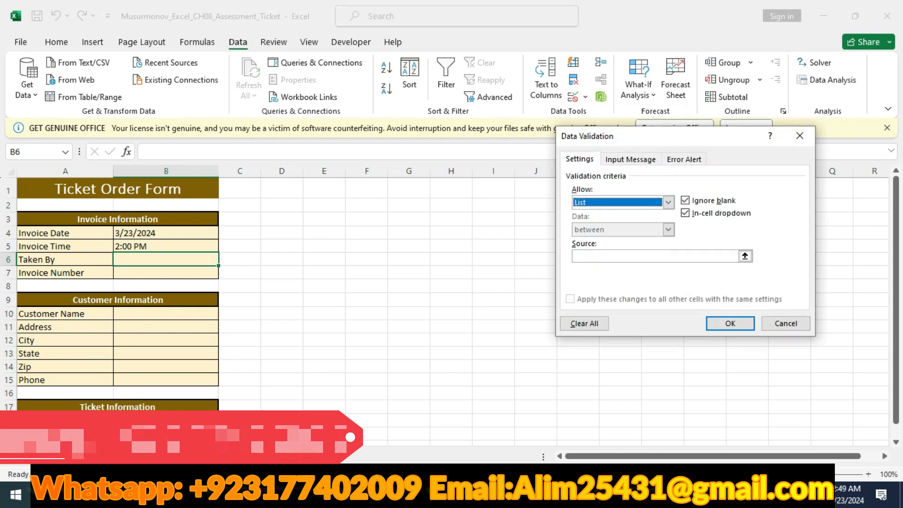
key(alt+Tab)
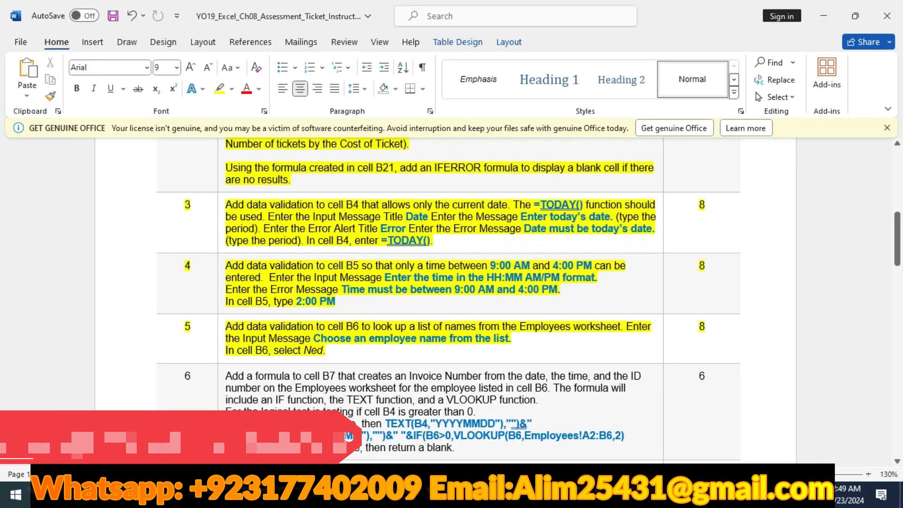
key(alt+Tab)
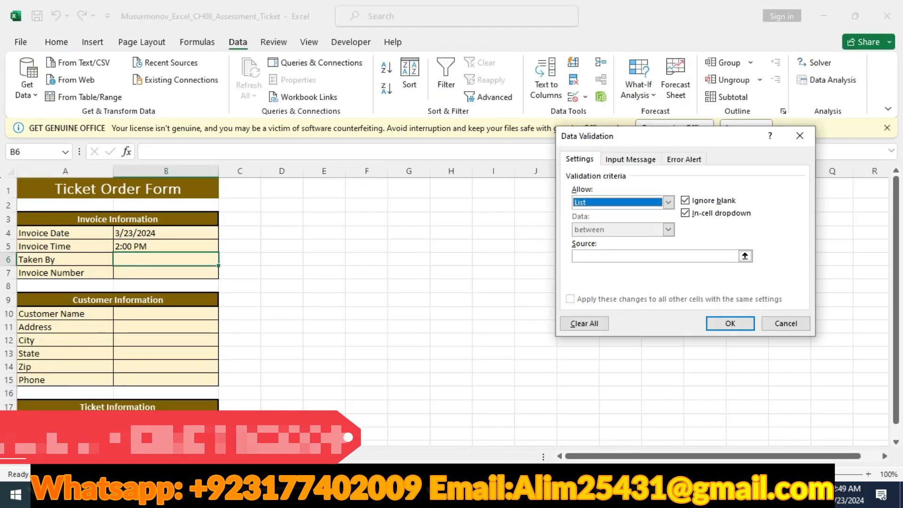
click(655, 256)
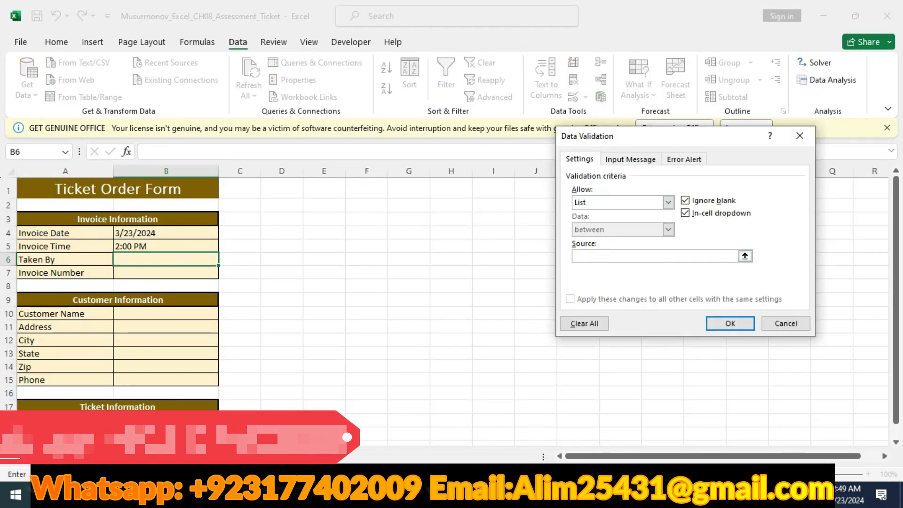
click(141, 457)
drag(38, 197, 49, 256)
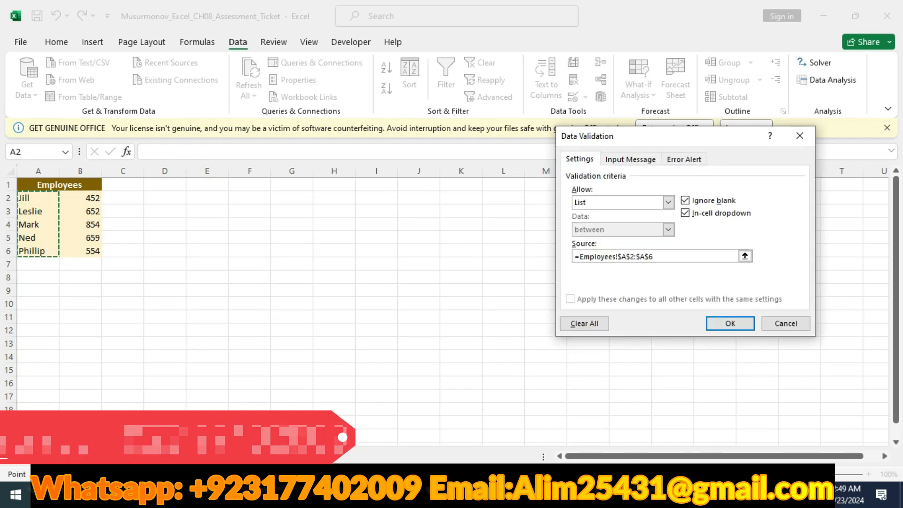
Copy the input message text from instruction 5 in Word, including the line below it, into B6's input message in Excel
key(ctrl+Tab)
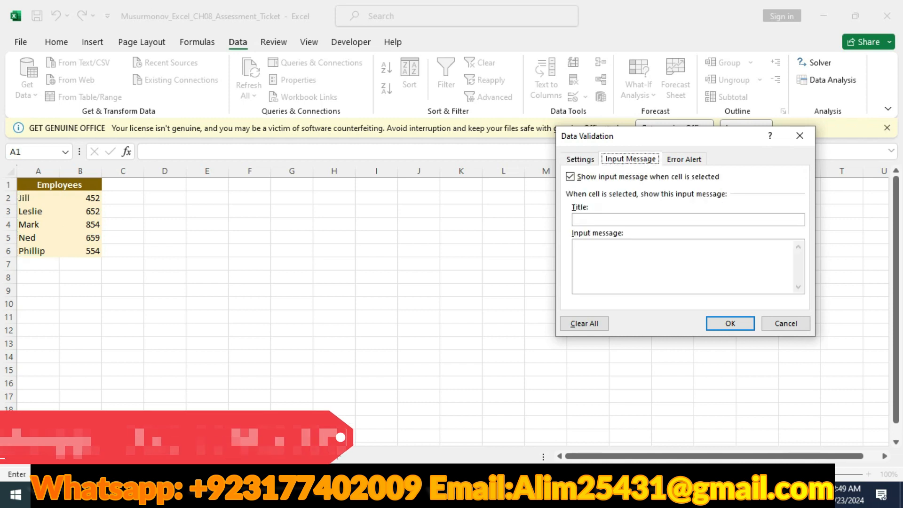
key(alt+Tab)
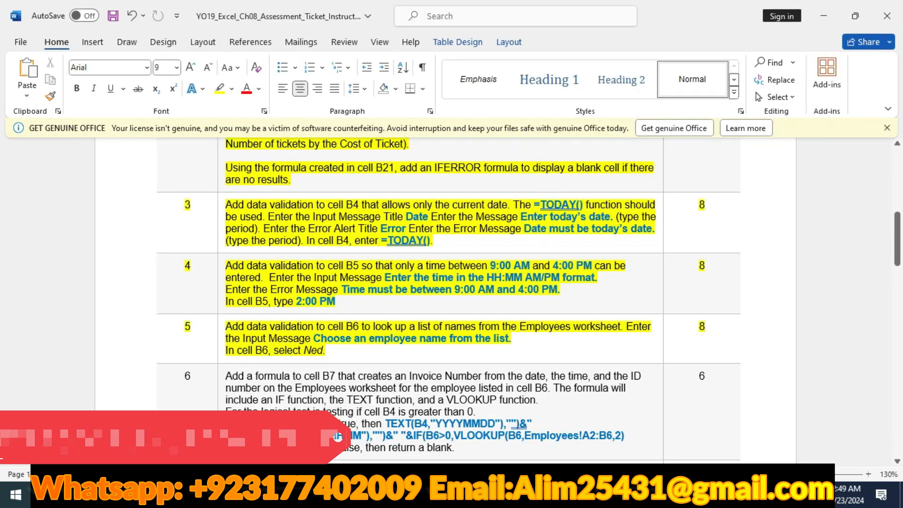
mouse_move(313, 338)
mouse_down()
mouse_move(450, 338)
mouse_move(326, 350)
mouse_up()
key(ctrl+c)
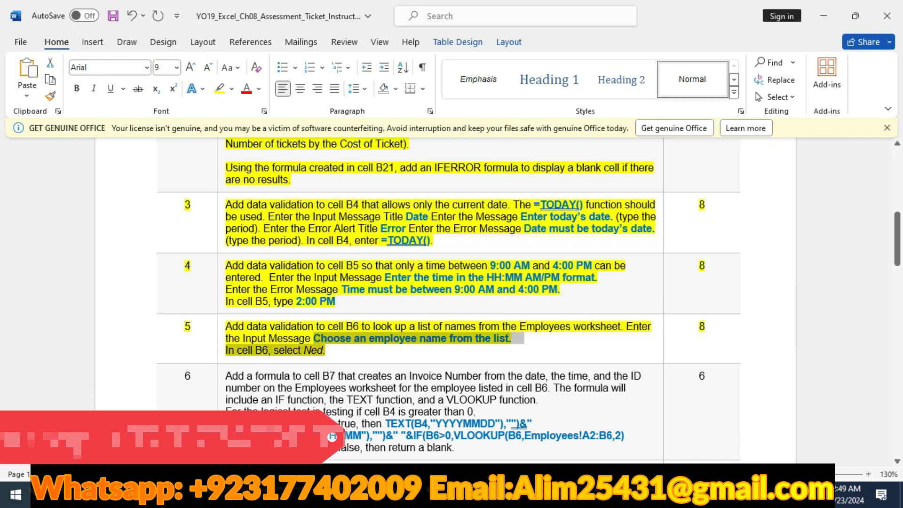
key(alt+Tab)
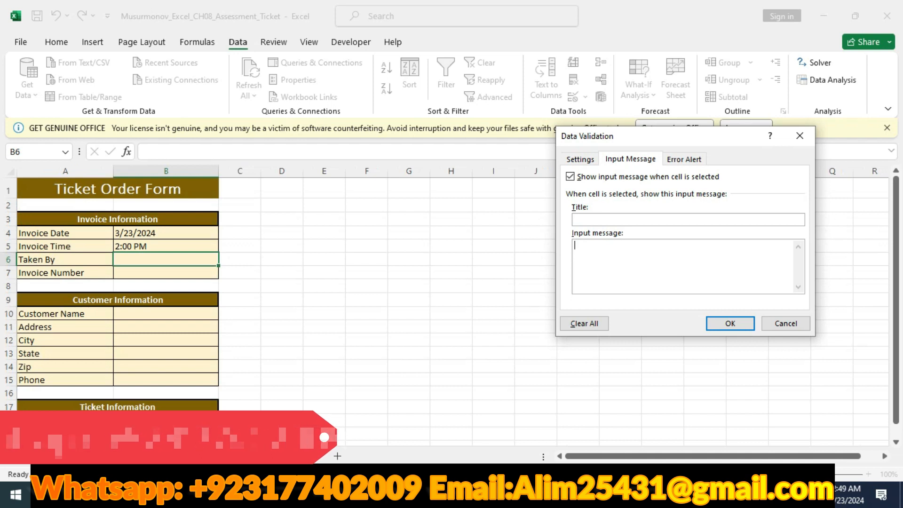
key(ctrl+v)
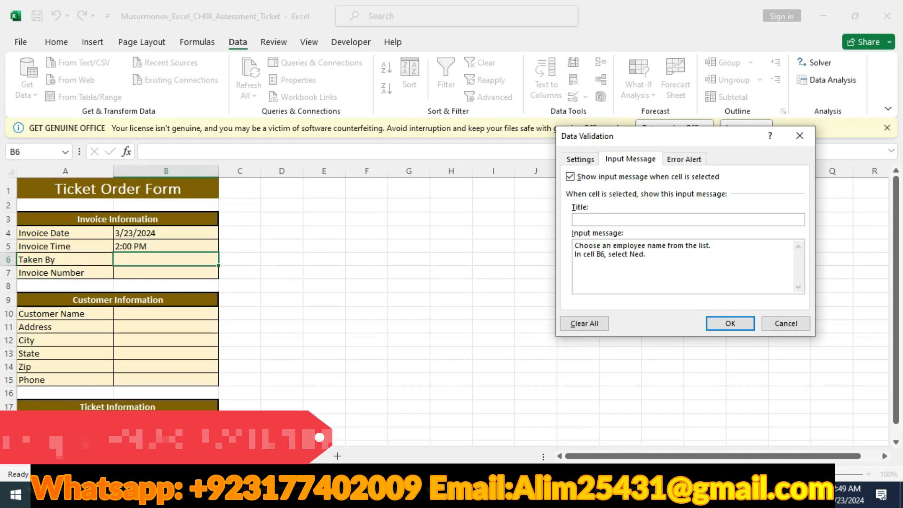
Trim B6's input message to "Choose an employee name from the list." and apply the data validation
key(BackSpace)
key(BackSpace)
key(BackSpace)
key(BackSpace)
key(BackSpace)
key(BackSpace)
key(BackSpace)
key(BackSpace)
key(BackSpace)
key(BackSpace)
key(BackSpace)
key(BackSpace)
key(BackSpace)
key(BackSpace)
key(BackSpace)
key(BackSpace)
key(BackSpace)
key(BackSpace)
key(BackSpace)
key(BackSpace)
key(BackSpace)
key(BackSpace)
key(BackSpace)
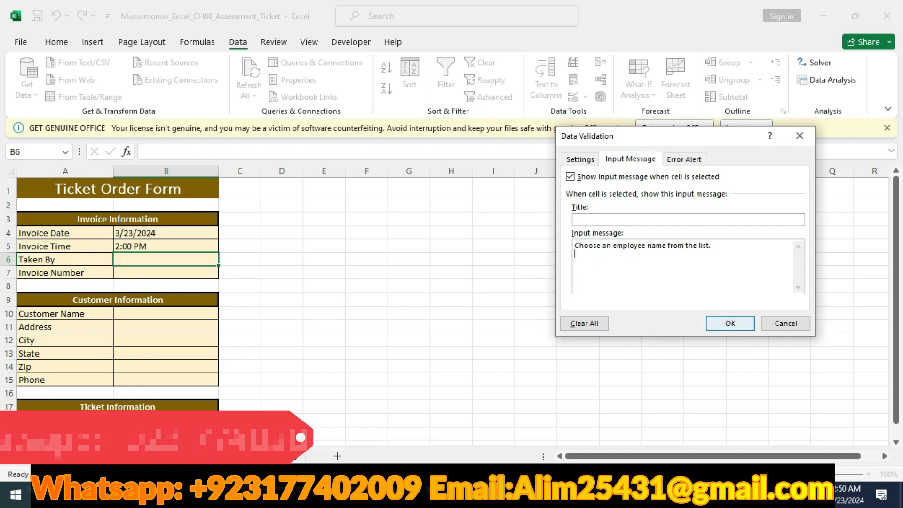
click(730, 323)
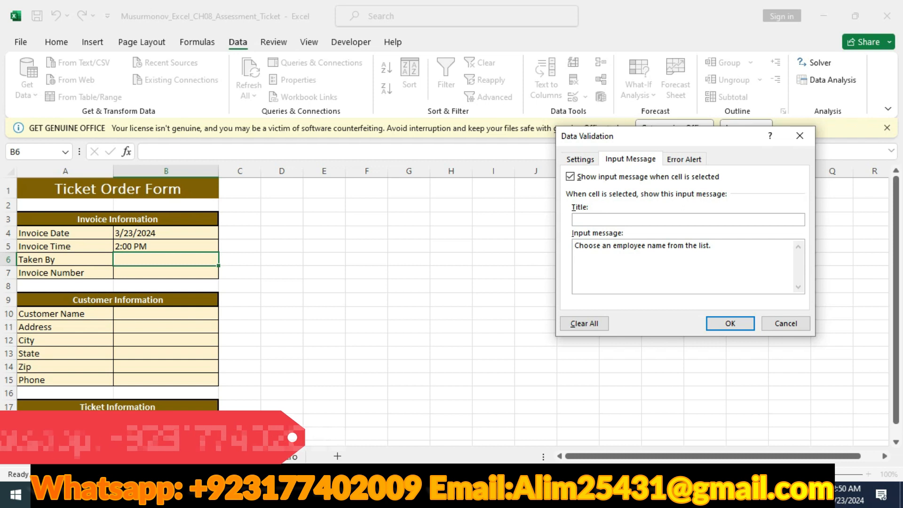
key(alt+Tab)
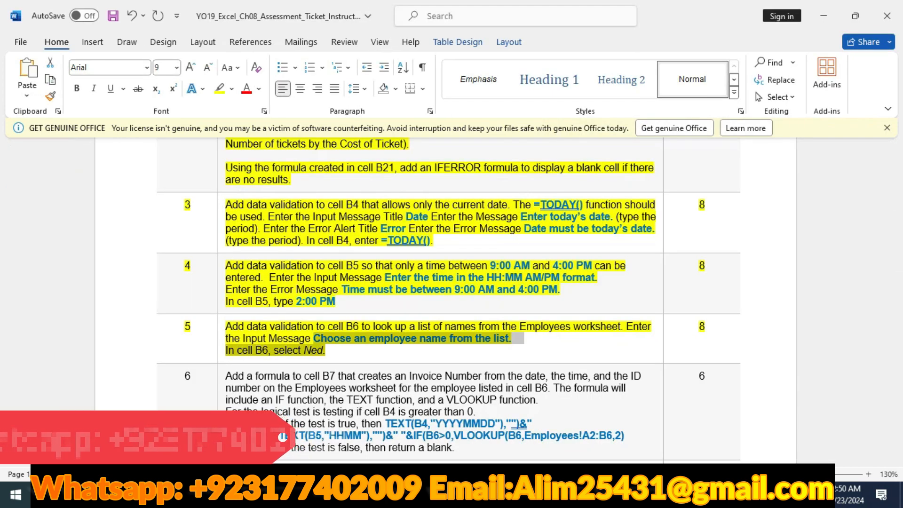
key(alt+Tab)
key(Return)
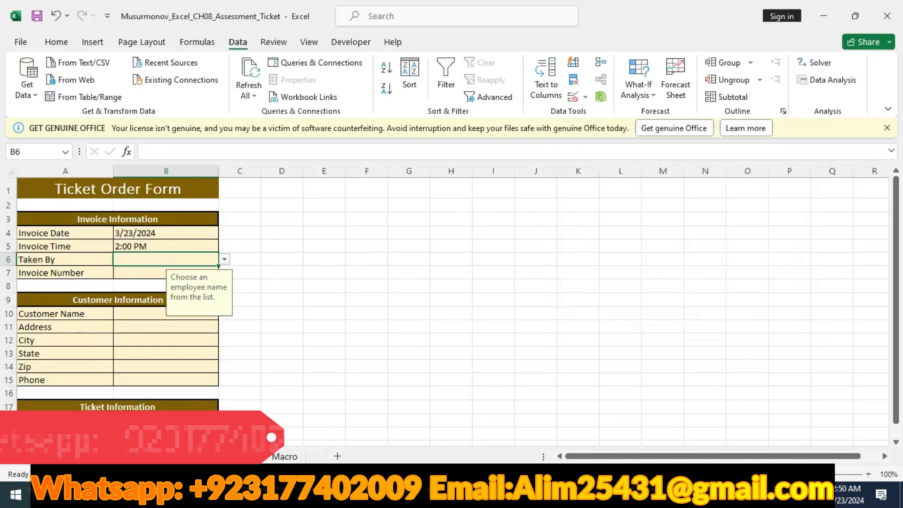
Check instruction 5 in Word and choose the employee it names from cell B6's validation list in Excel
key(alt+Tab)
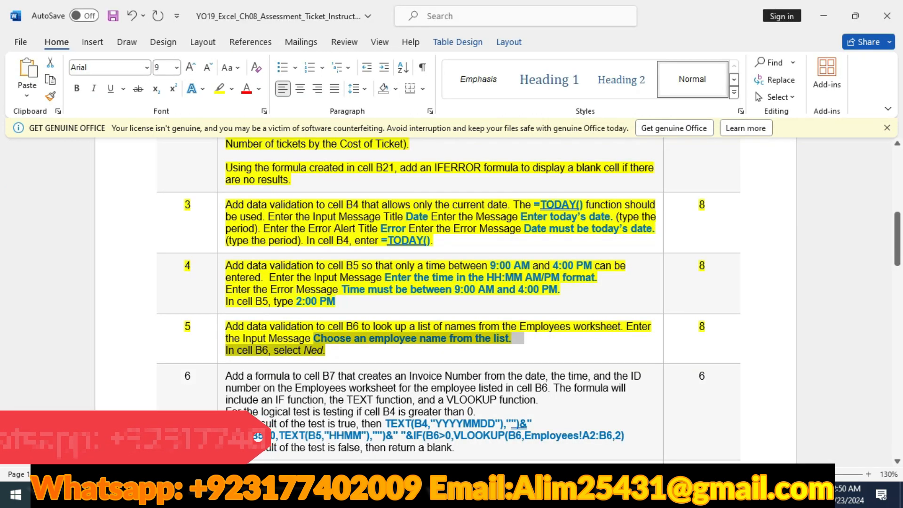
key(alt+Tab)
key(alt+Down)
key(Down)
key(Down)
key(Down)
key(Return)
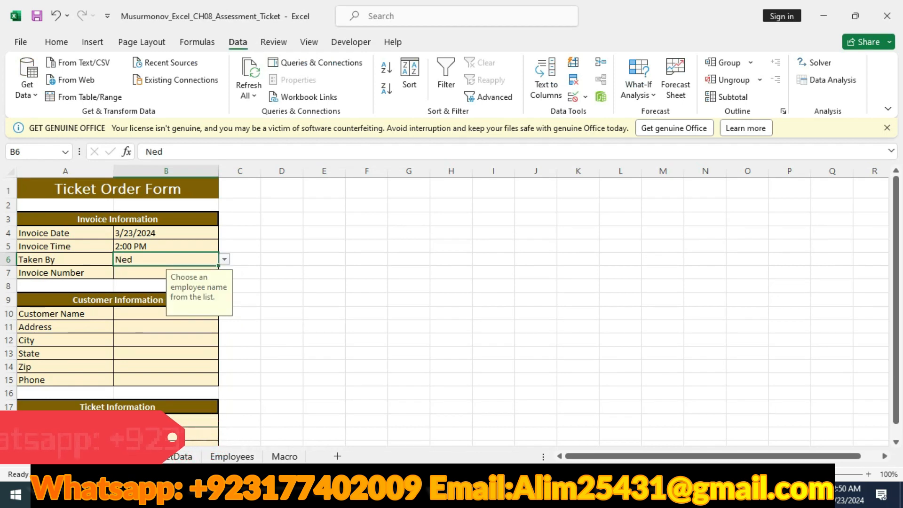
Switch to Word and look over the assessment instructions that follow instruction 5
key(alt+Tab)
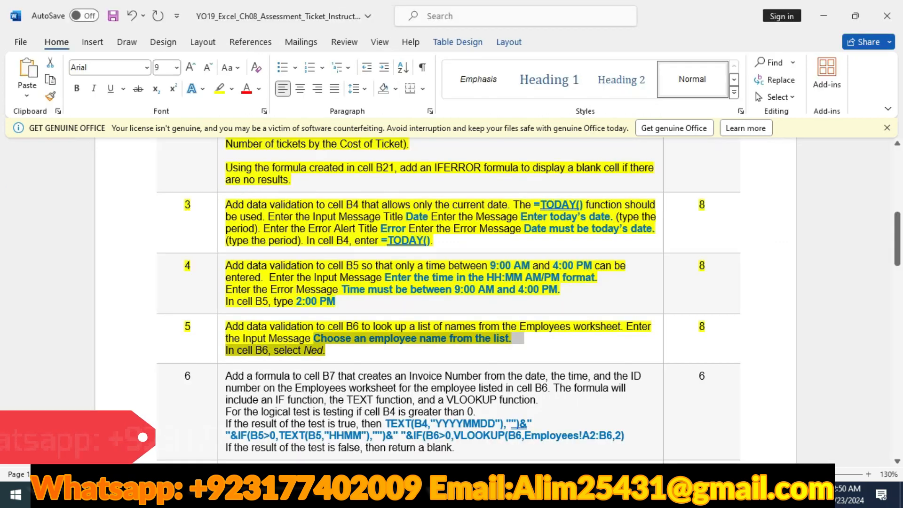
scroll(449, 301, down, 20)
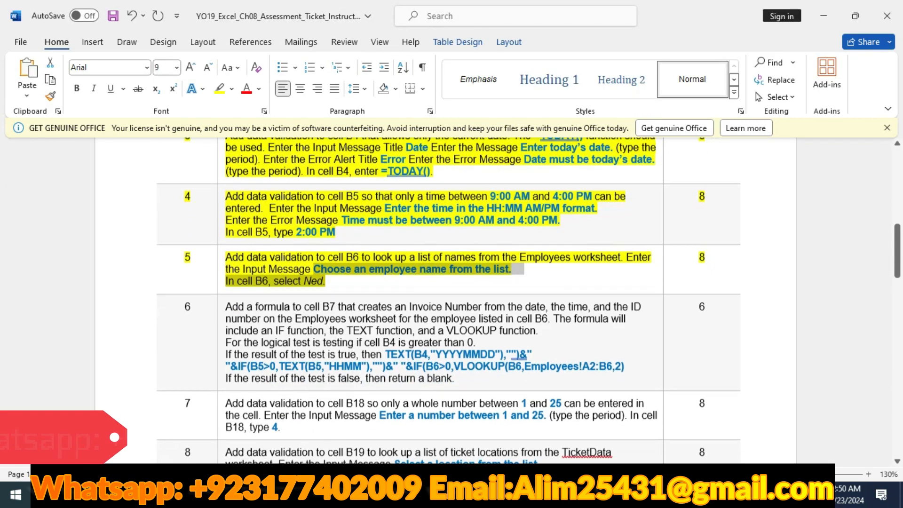
scroll(449, 301, down, 2)
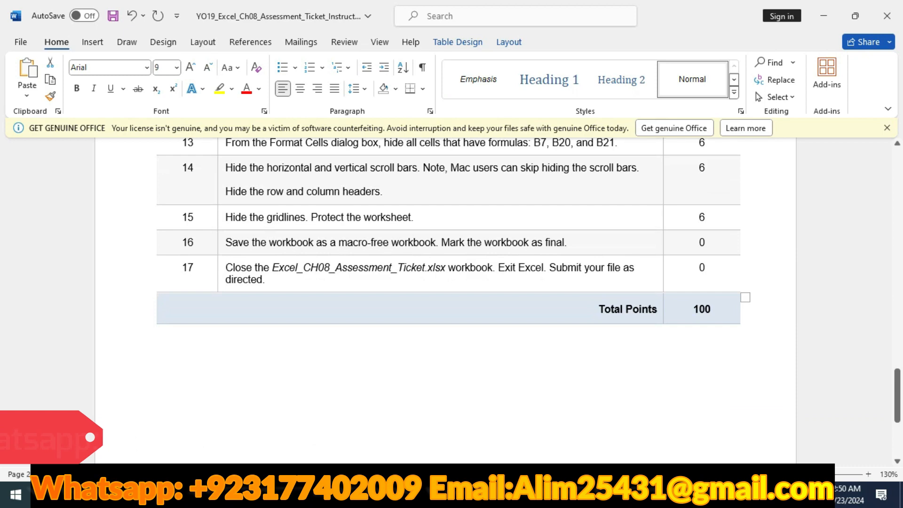
scroll(449, 301, up, 10)
scroll(450, 301, up, 15)
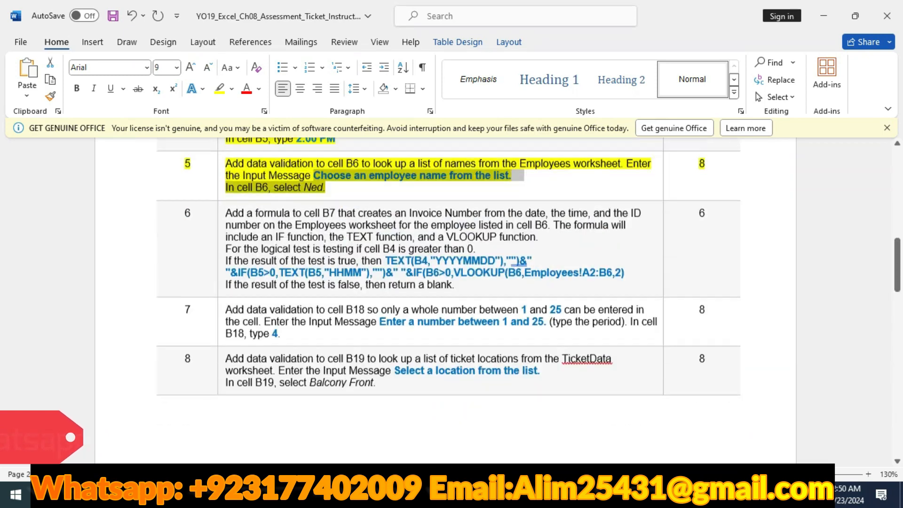
scroll(449, 301, up, 3)
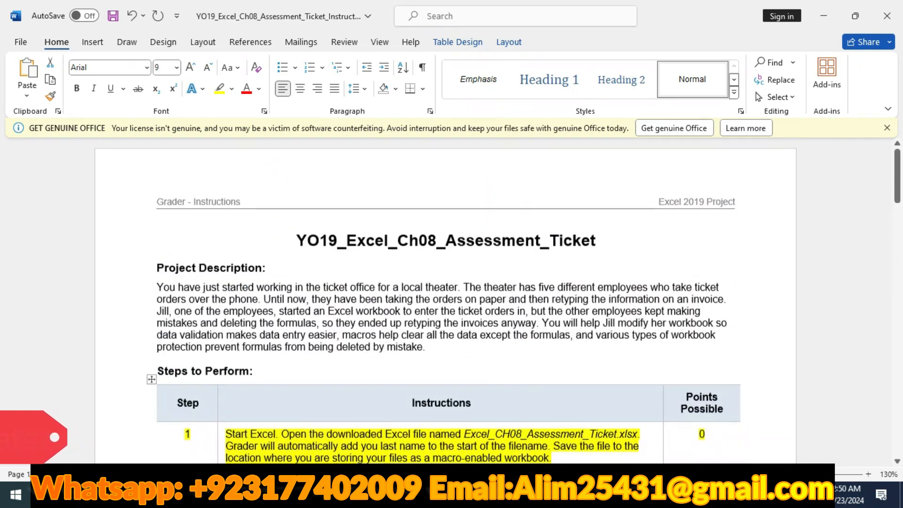